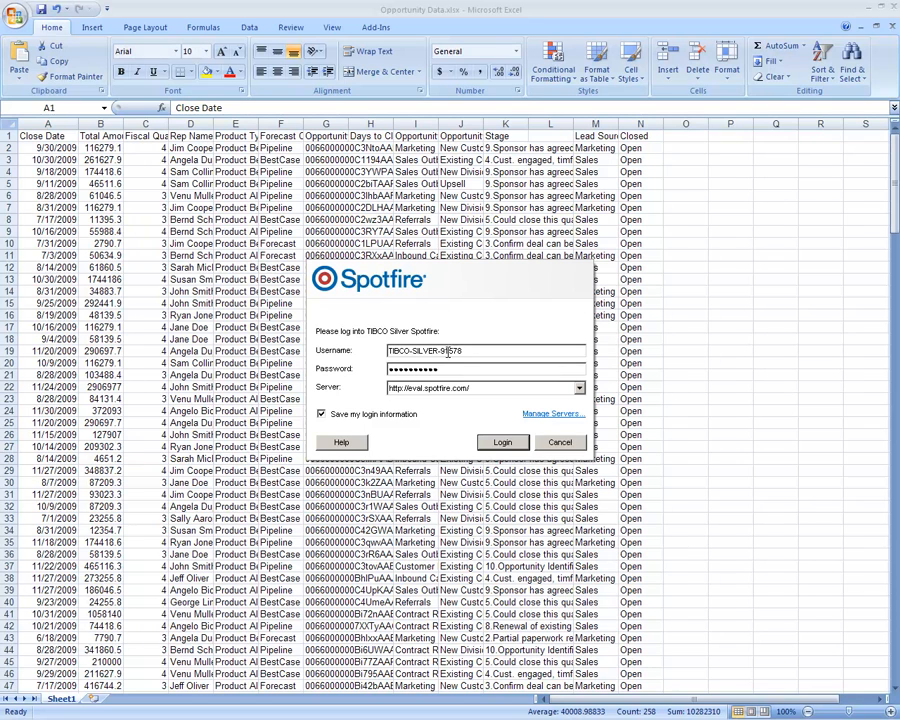
Log in to TIBCO Silver Spotfire with the saved login information
{"action": "left_click", "coordinate": [502, 444]}
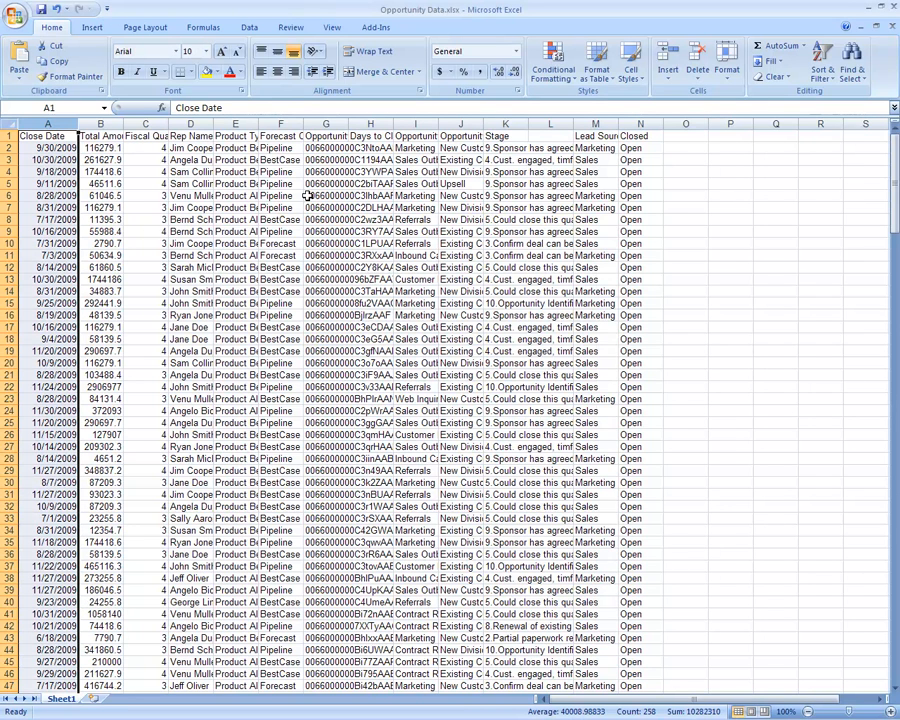
Fit the Total Amount column's width to its contents in Excel and copy the entire Opportunity Data worksheet
{"action": "double_click", "coordinate": [124, 123]}
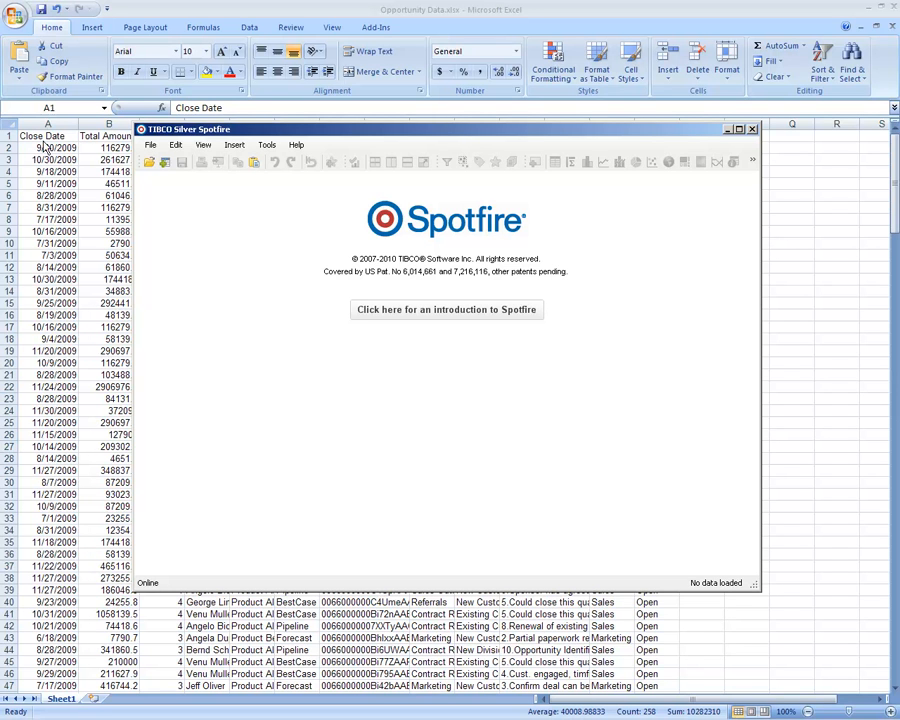
{"action": "key", "text": "alt+Tab"}
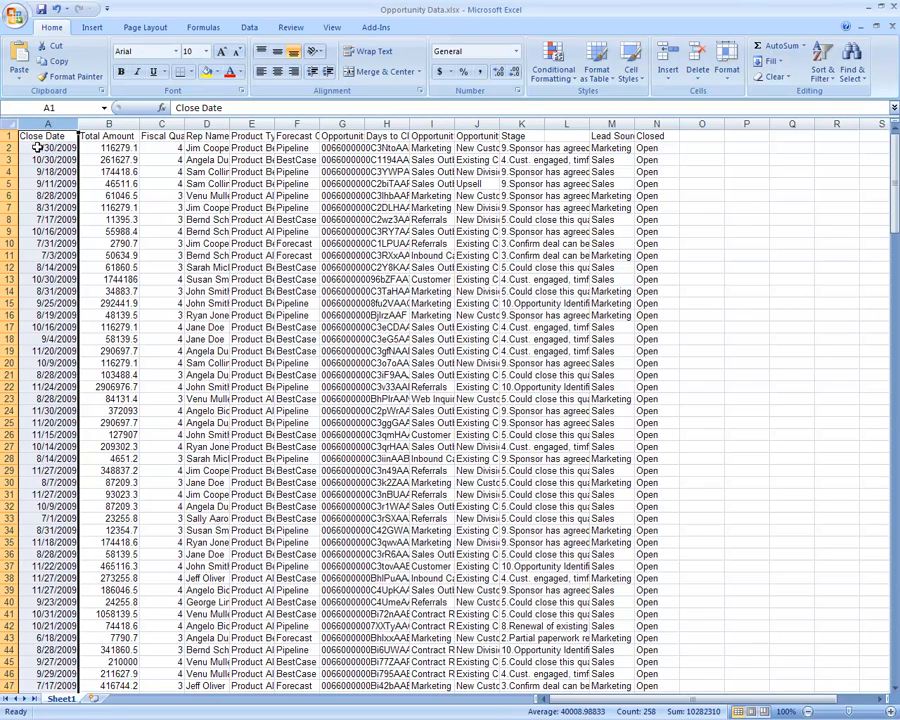
{"action": "key", "text": "ctrl+a"}
{"action": "right_click", "coordinate": [62, 172]}
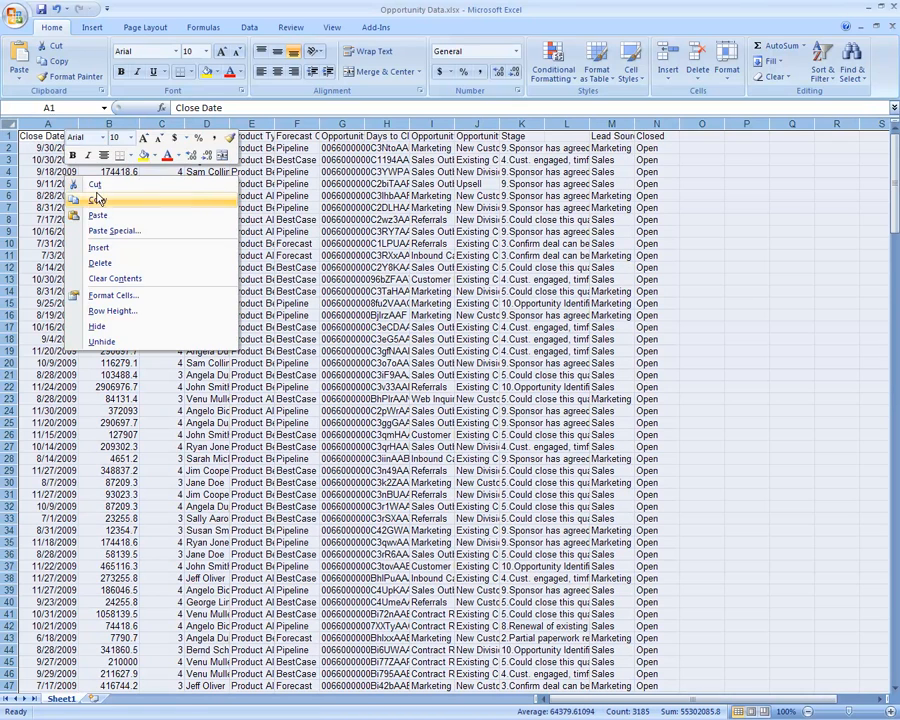
{"action": "left_click", "coordinate": [92, 196]}
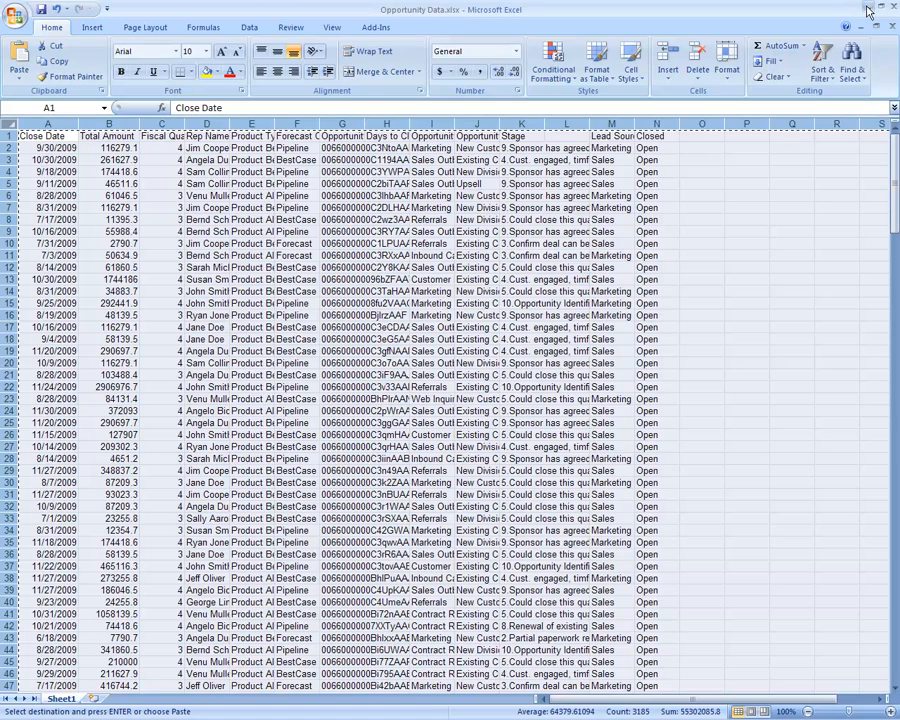
Paste the copied worksheet into TIBCO Silver Spotfire with the import settings shown, accept the Sheet1 import, and maximize the window
{"action": "left_click", "coordinate": [862, 8]}
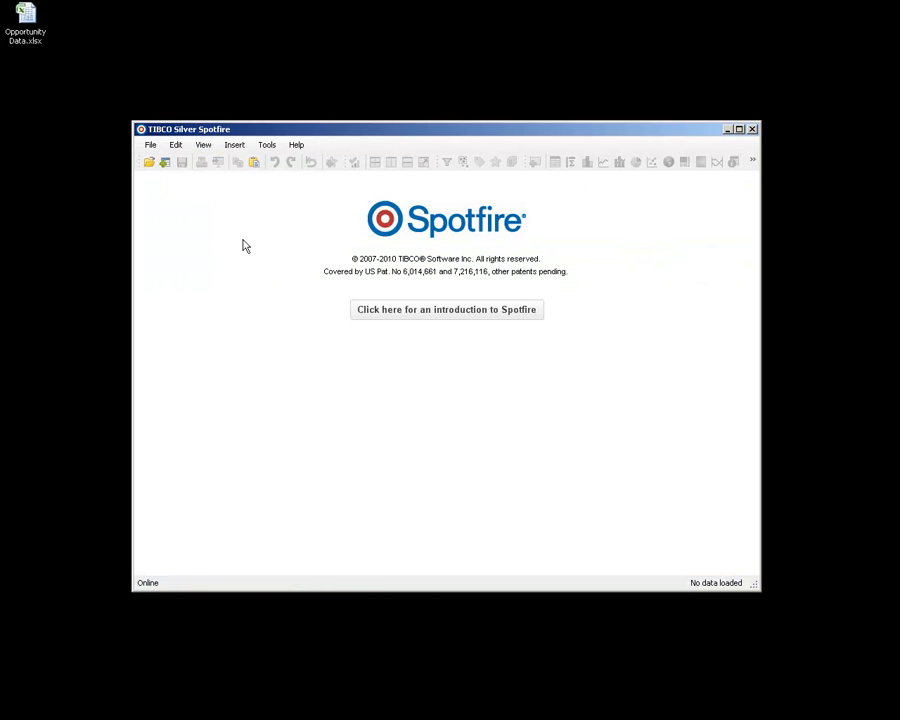
{"action": "left_click", "coordinate": [175, 146]}
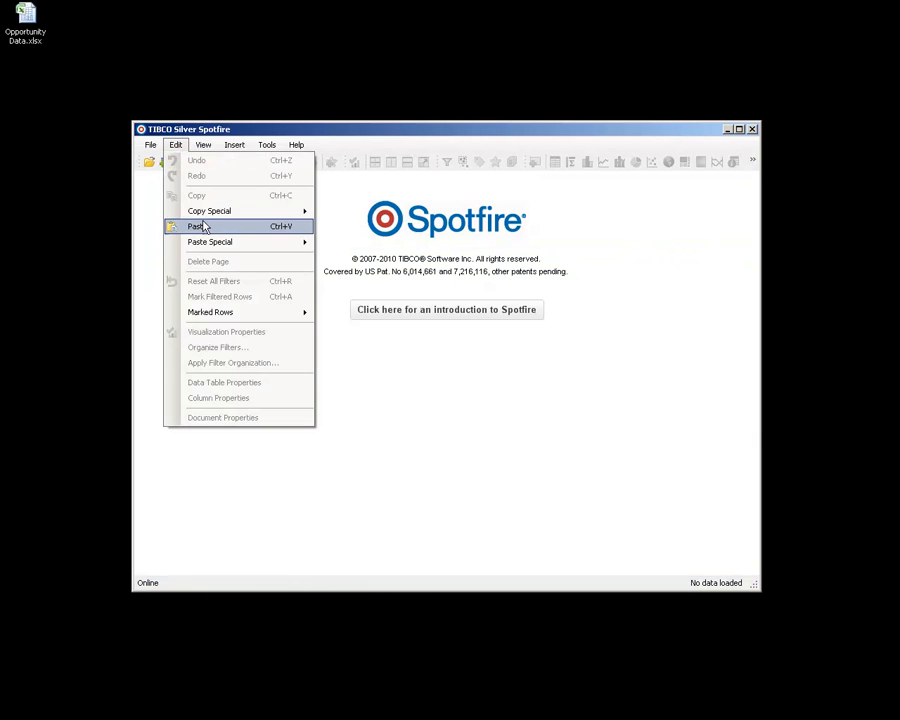
{"action": "mouse_move", "coordinate": [211, 244]}
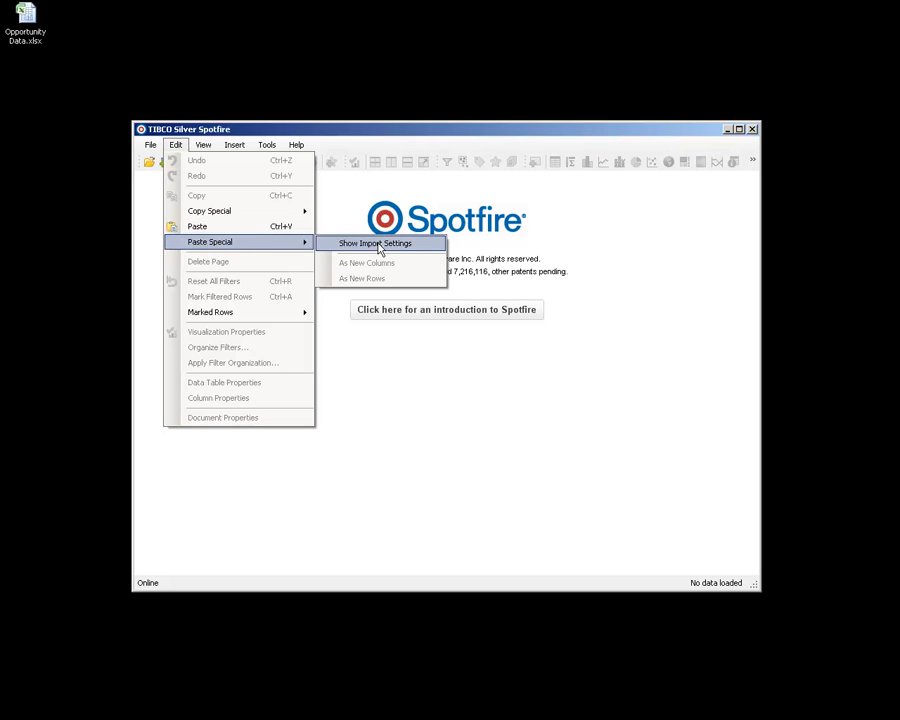
{"action": "left_click", "coordinate": [380, 244]}
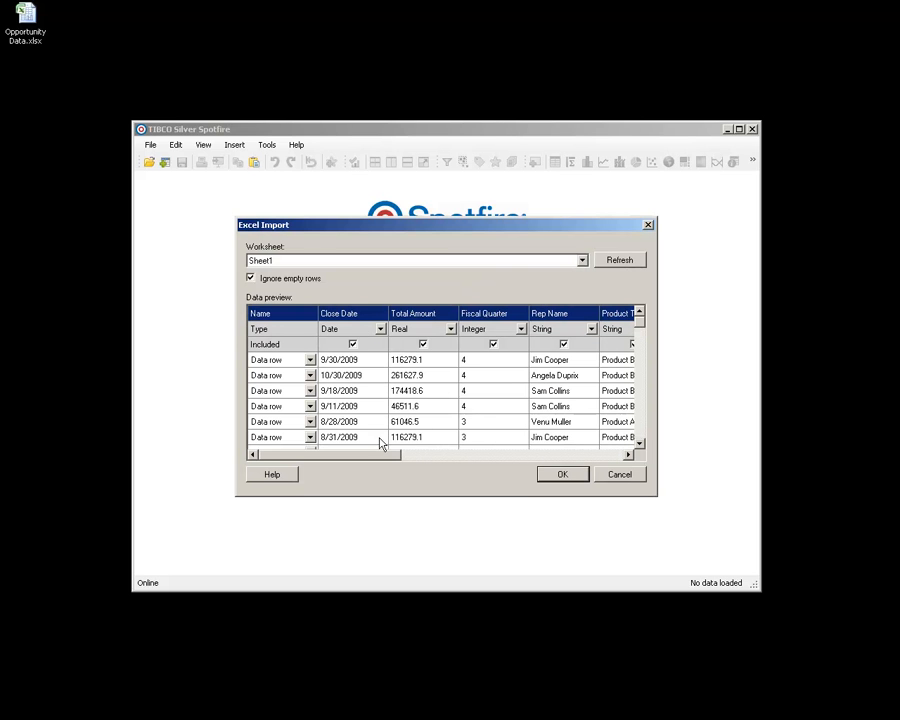
{"action": "left_click_drag", "start_coordinate": [390, 458], "coordinate": [362, 450]}
{"action": "left_click", "coordinate": [558, 474]}
{"action": "left_click_drag", "start_coordinate": [30, 28], "coordinate": [338, 137]}
{"action": "double_click", "coordinate": [338, 137]}
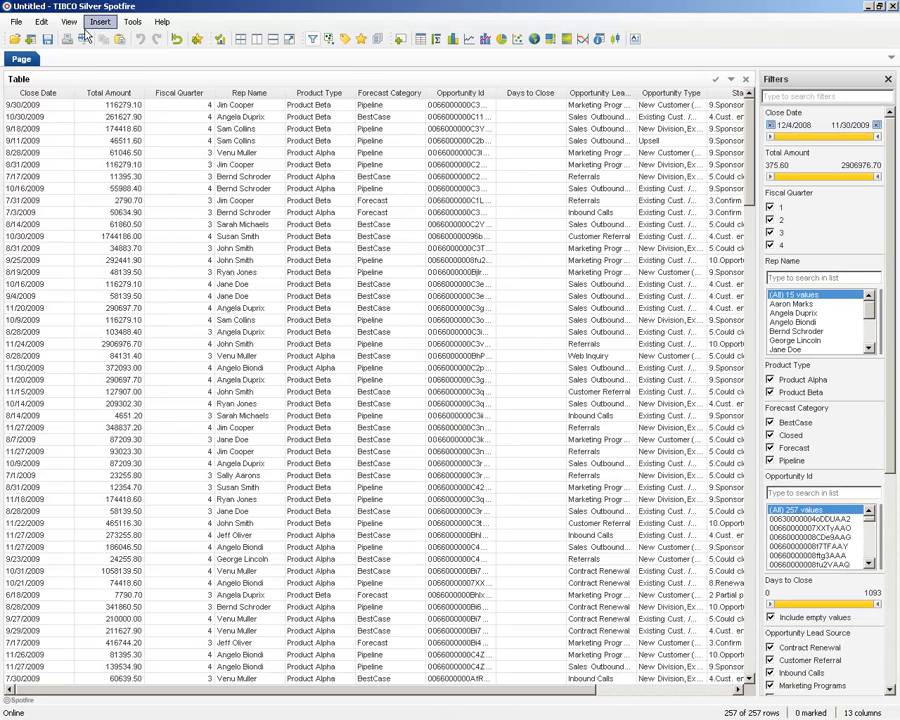
{"action": "left_click", "coordinate": [16, 24]}
{"action": "left_click", "coordinate": [45, 72]}
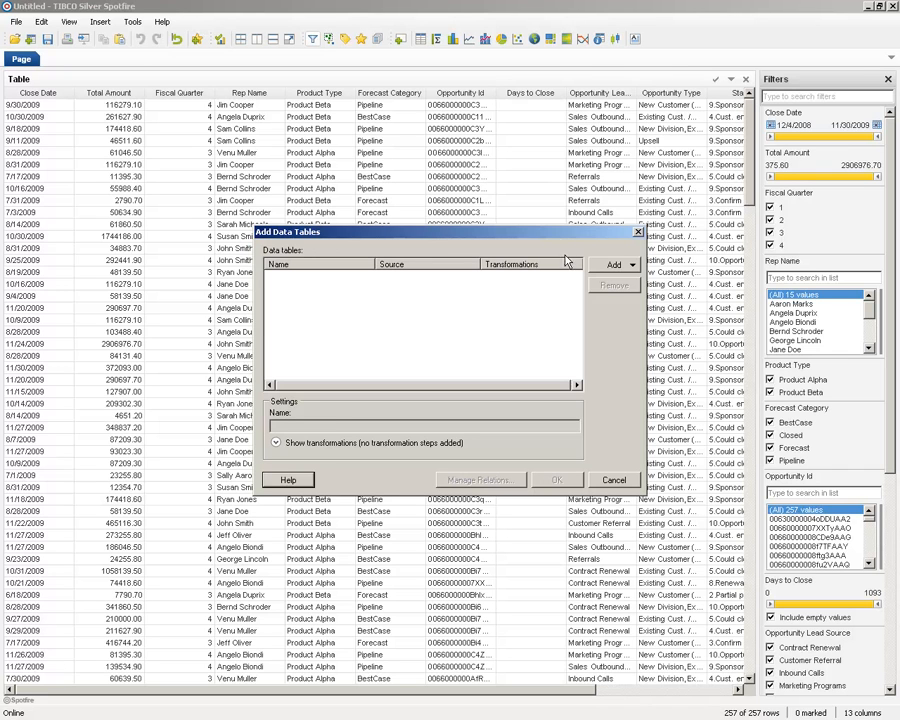
{"action": "left_click", "coordinate": [632, 266]}
{"action": "left_click", "coordinate": [626, 281]}
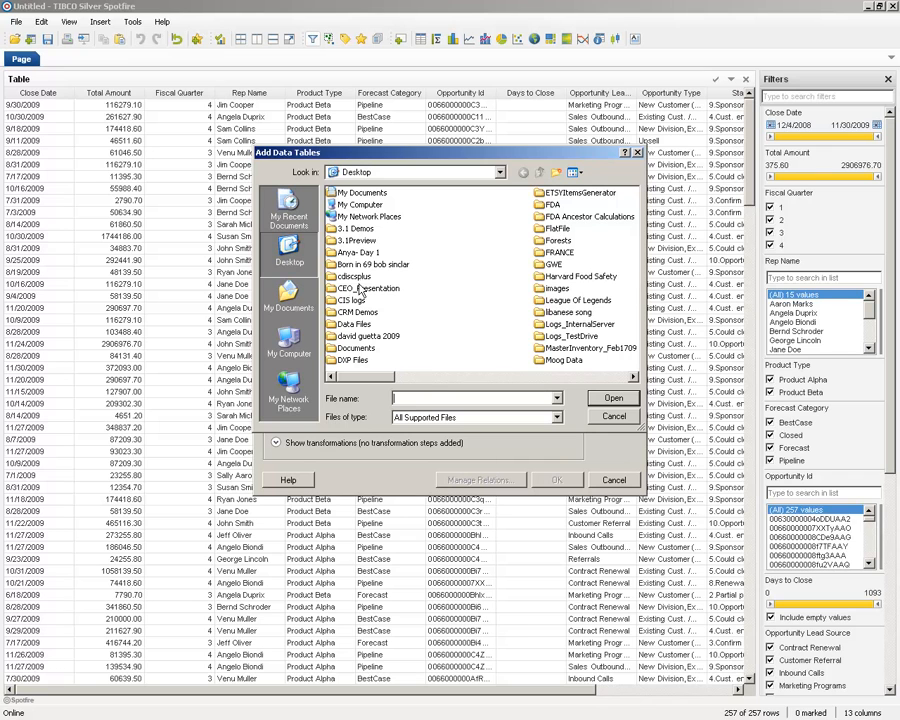
{"action": "type", "text": "Opportu"}
{"action": "key", "text": "Down"}
{"action": "key", "text": "Down"}
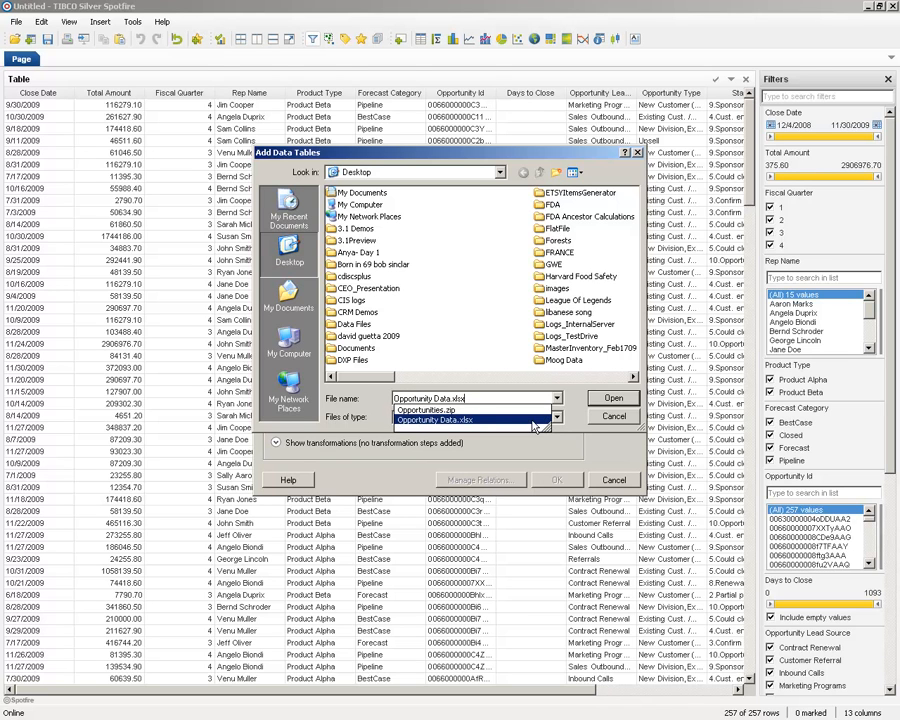
{"action": "left_click", "coordinate": [494, 420]}
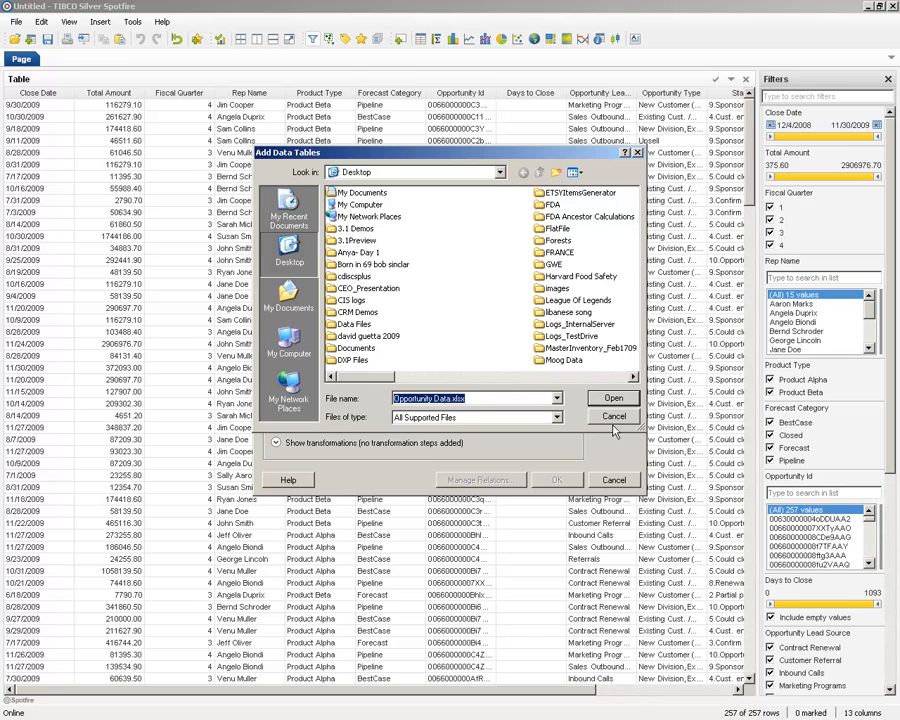
{"action": "left_click", "coordinate": [613, 418]}
{"action": "left_click", "coordinate": [614, 479]}
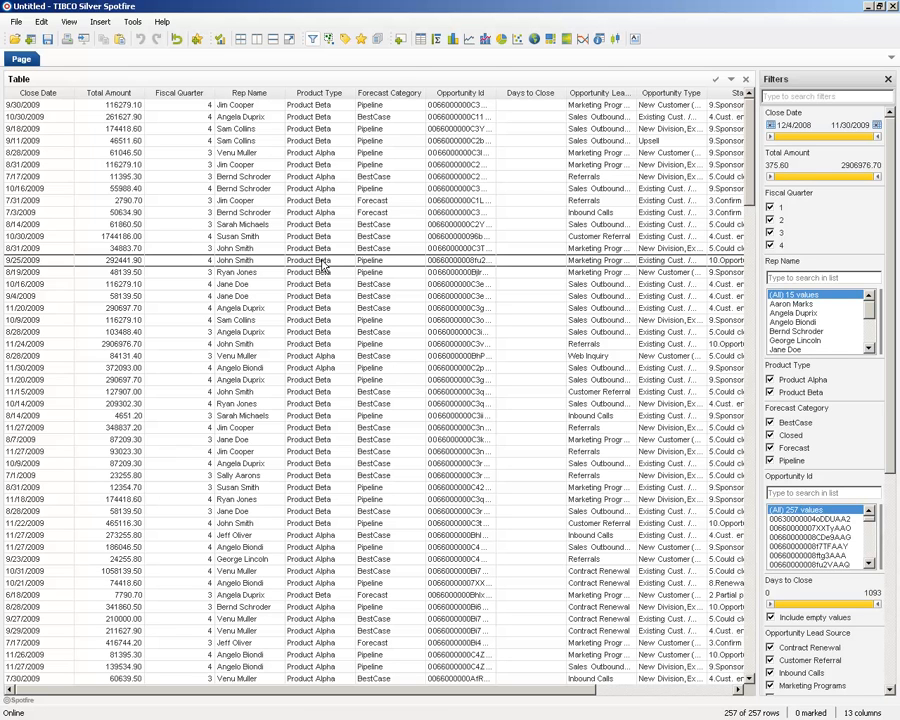
Switch the table visualization to a bar chart and put Rep Name on its category axis
{"action": "right_click", "coordinate": [297, 224]}
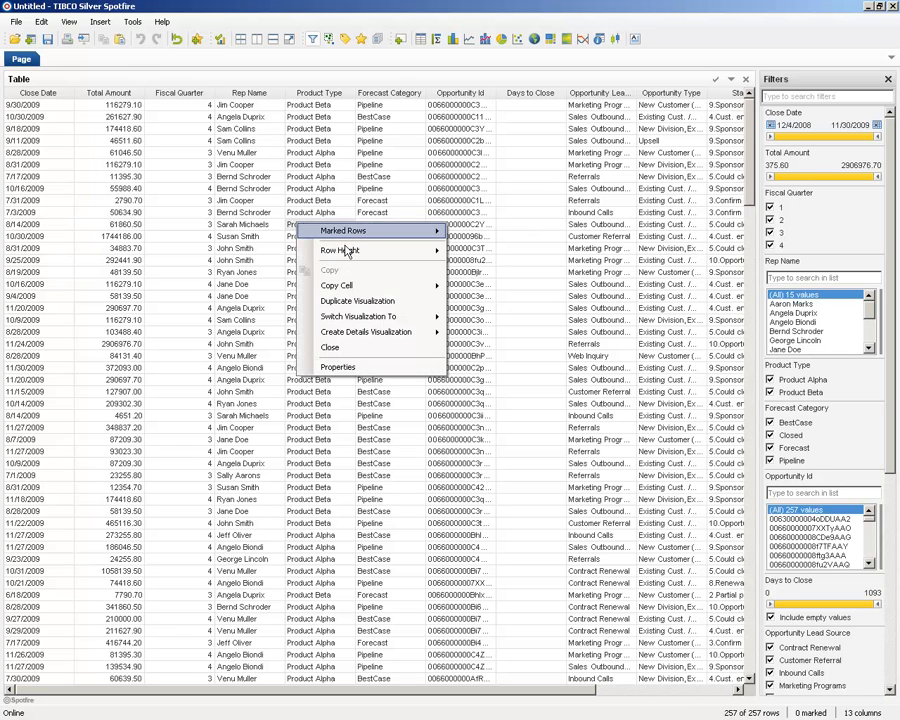
{"action": "mouse_move", "coordinate": [375, 316]}
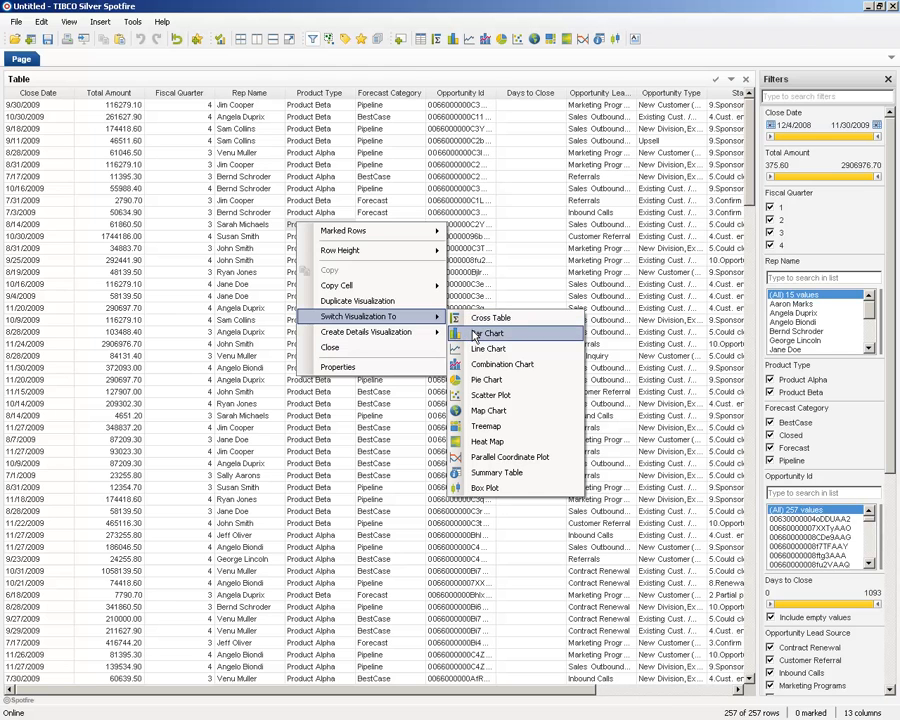
{"action": "left_click", "coordinate": [475, 335]}
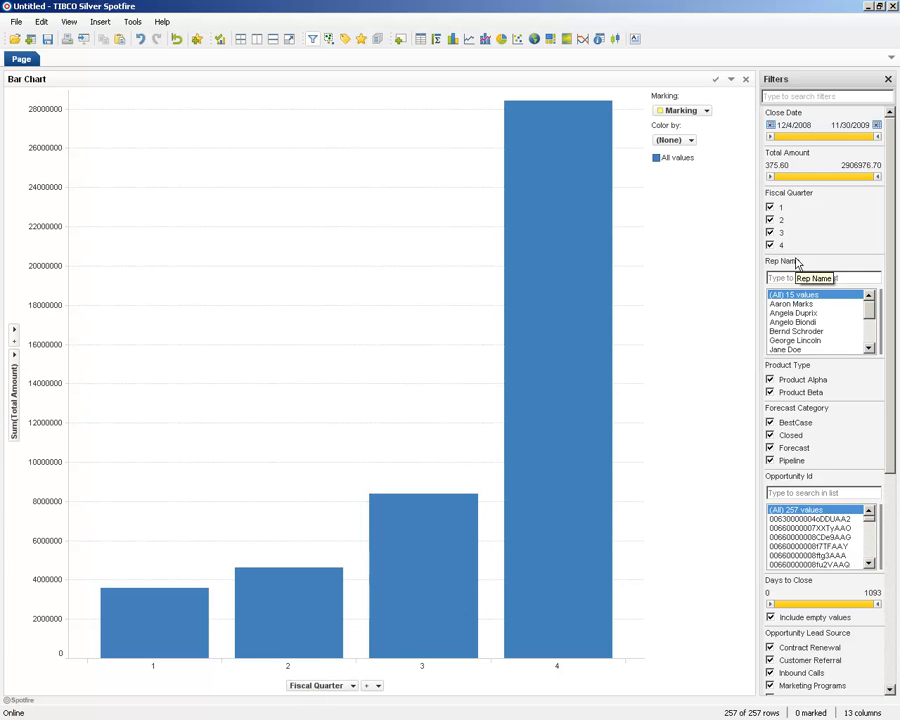
{"action": "left_click_drag", "start_coordinate": [810, 263], "coordinate": [322, 688]}
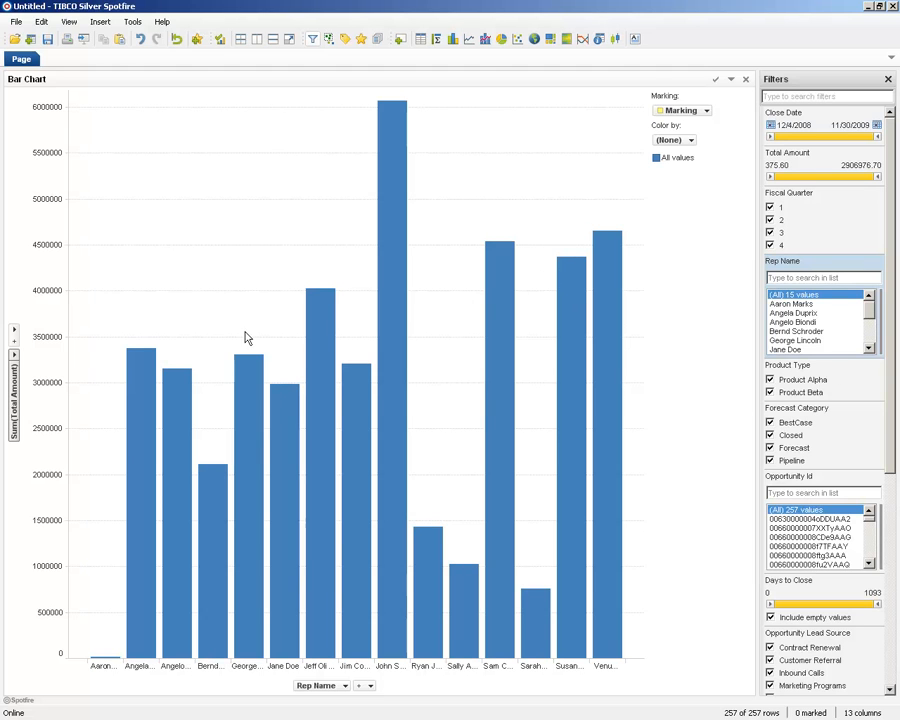
Set the bar chart's appearance to sort bars by height
{"action": "right_click", "coordinate": [264, 226]}
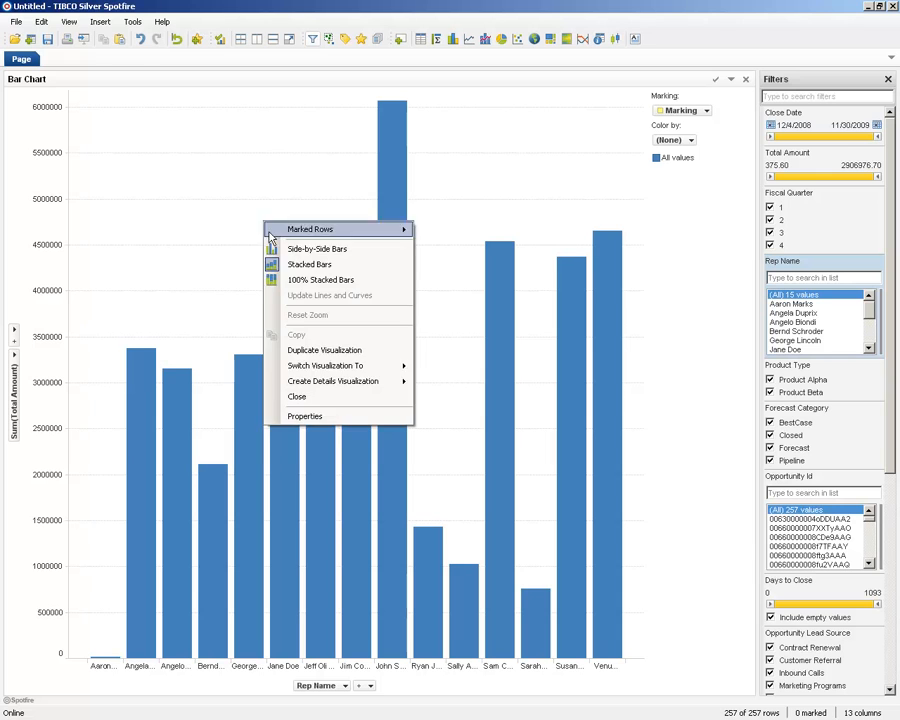
{"action": "left_click", "coordinate": [307, 425]}
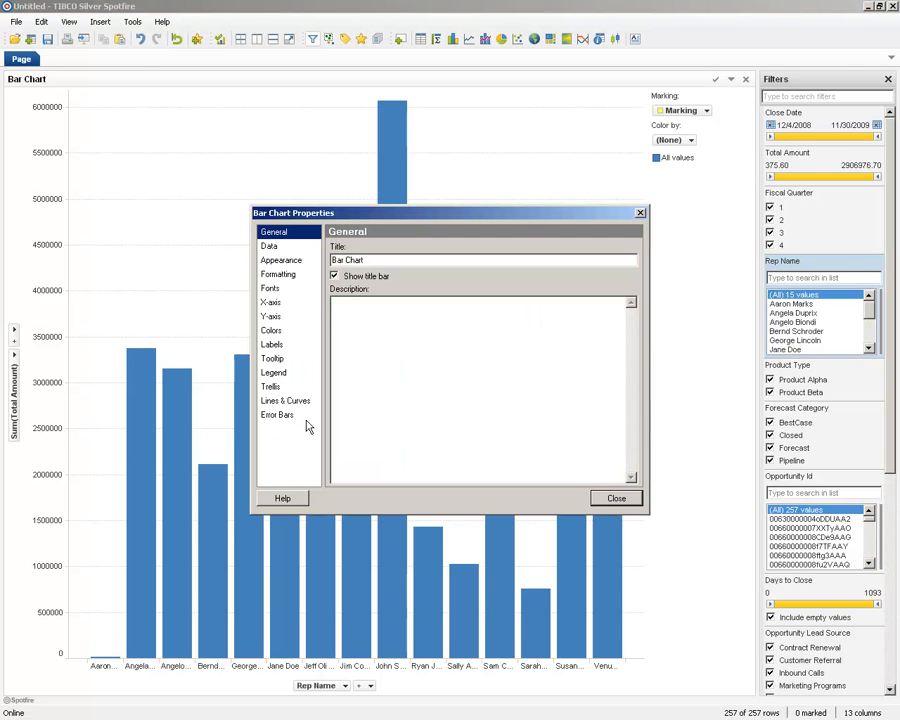
{"action": "left_click", "coordinate": [285, 261]}
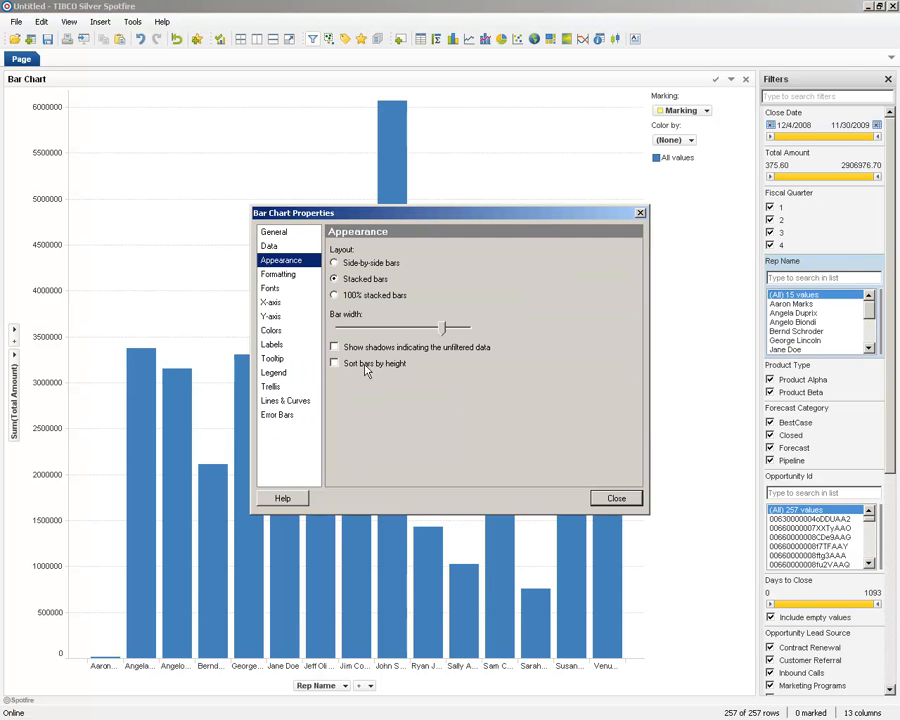
{"action": "left_click", "coordinate": [335, 363]}
{"action": "left_click", "coordinate": [615, 498]}
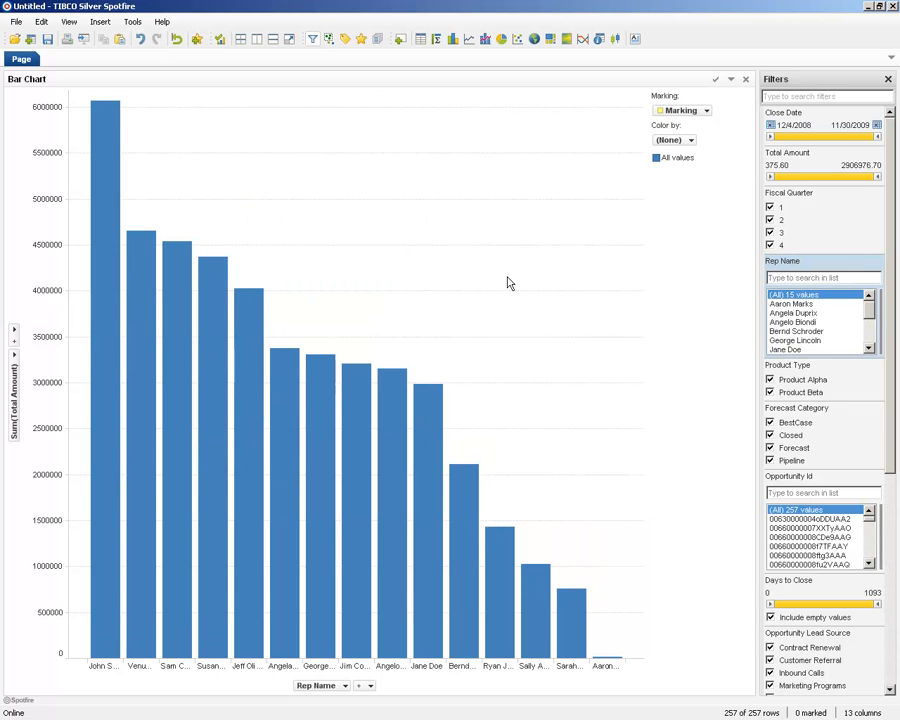
Color the bars by Forecast Category and inspect individual bar segments
{"action": "left_click_drag", "start_coordinate": [785, 407], "coordinate": [371, 397]}
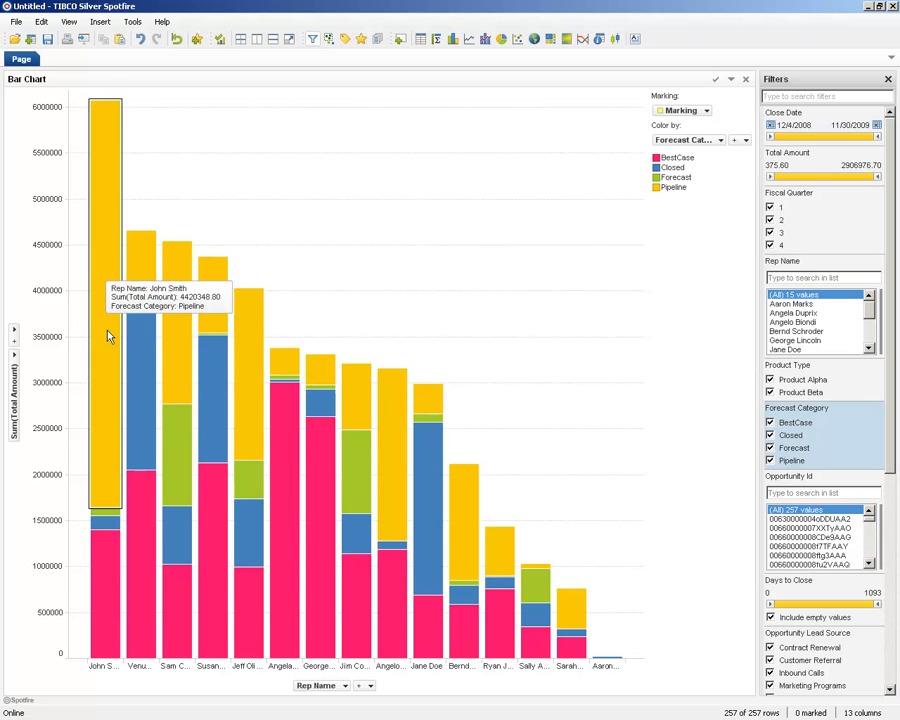
{"action": "mouse_move", "coordinate": [116, 580]}
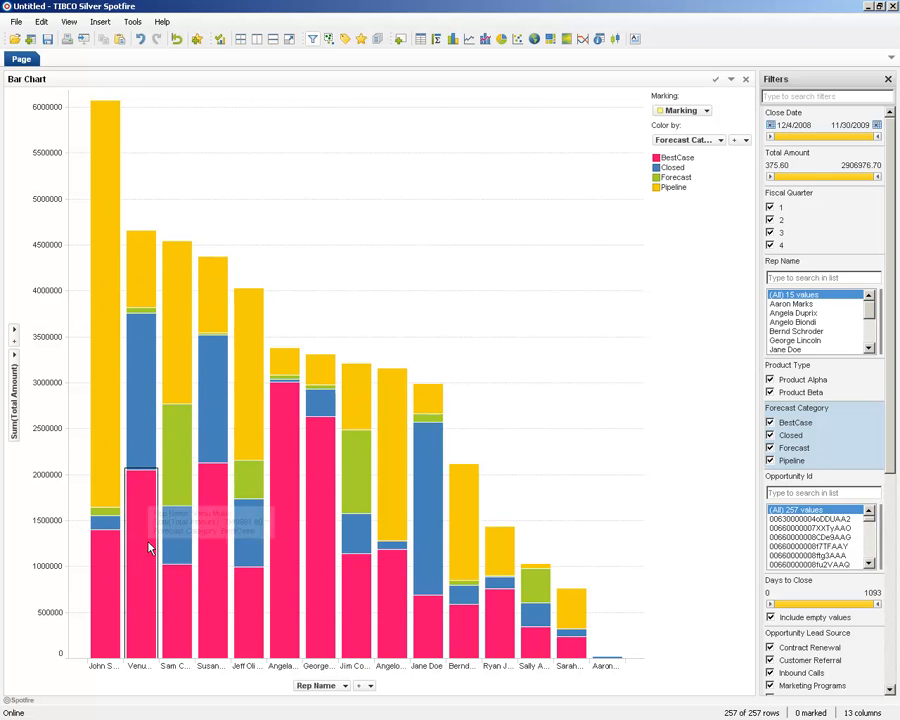
{"action": "mouse_move", "coordinate": [295, 478]}
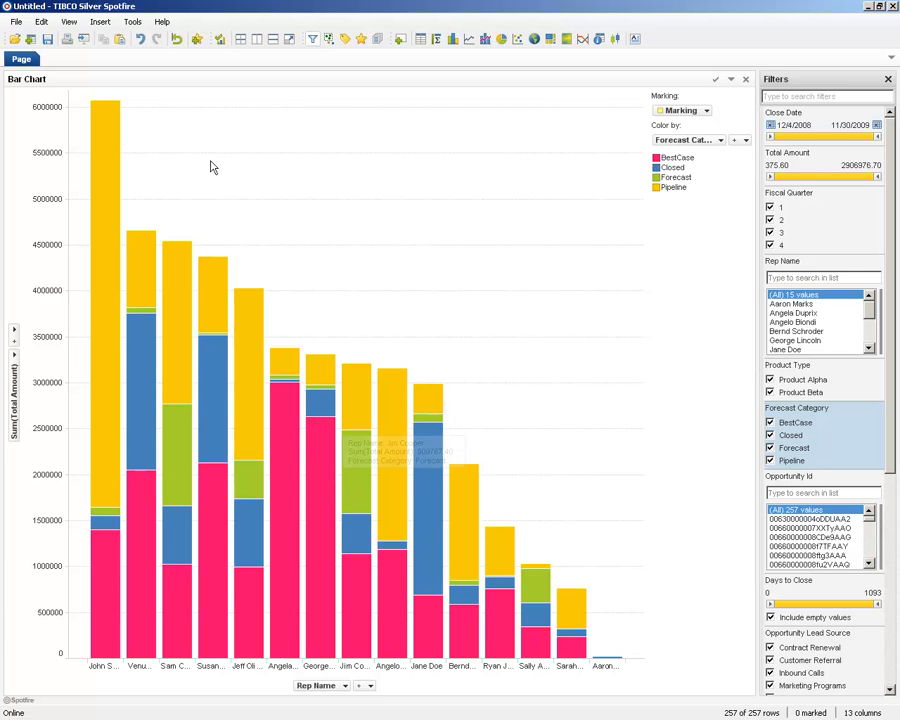
Rename the page as "Rep Pipeline by Category"
{"action": "right_click", "coordinate": [20, 62]}
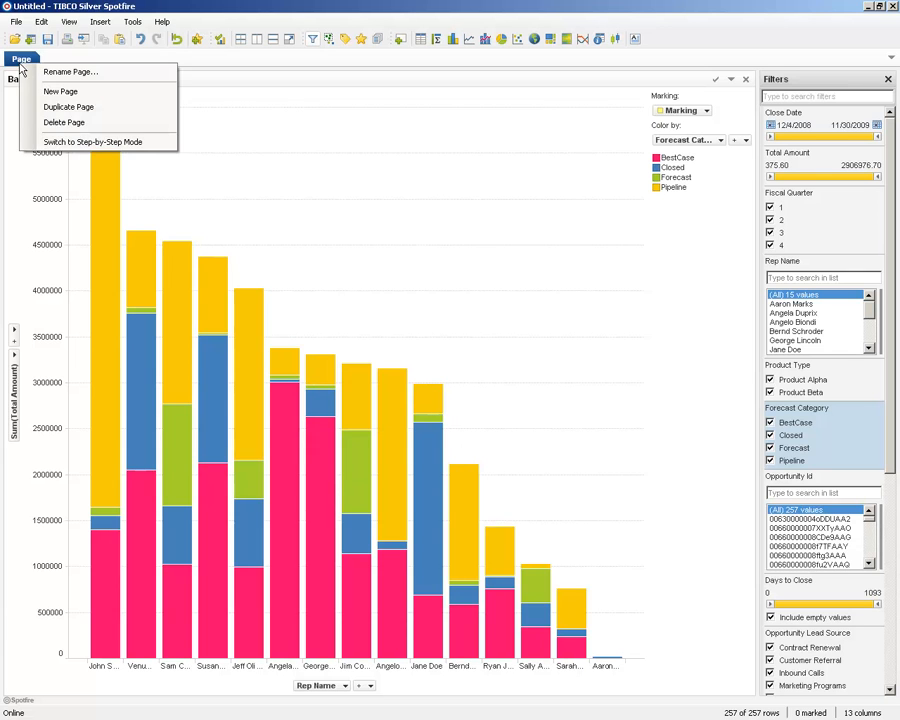
{"action": "left_click", "coordinate": [48, 70]}
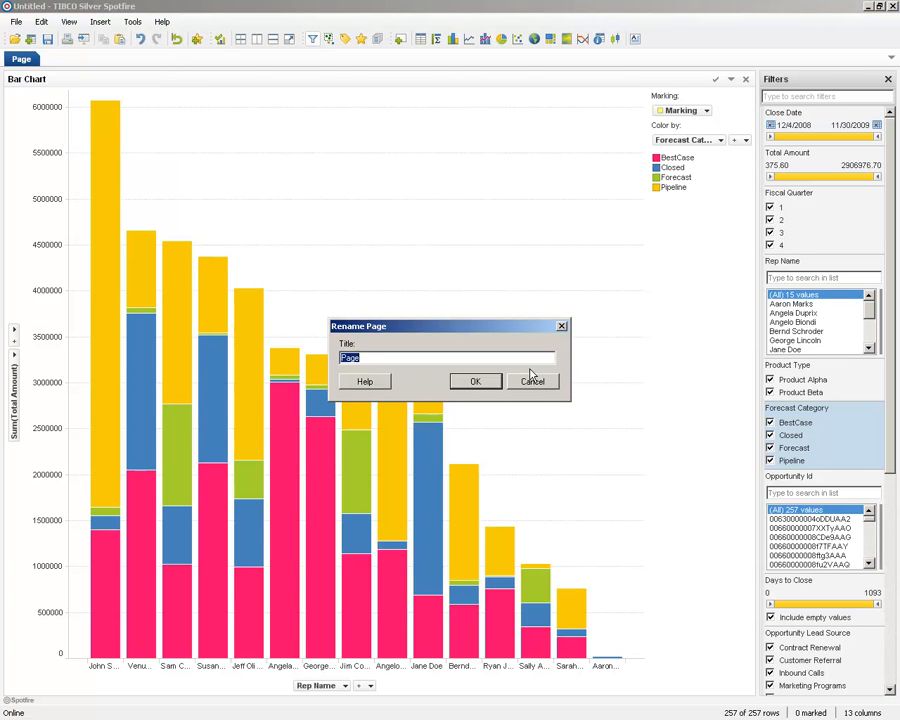
{"action": "type", "text": "Rep Pipeline by Category"}
{"action": "key", "text": "Return"}
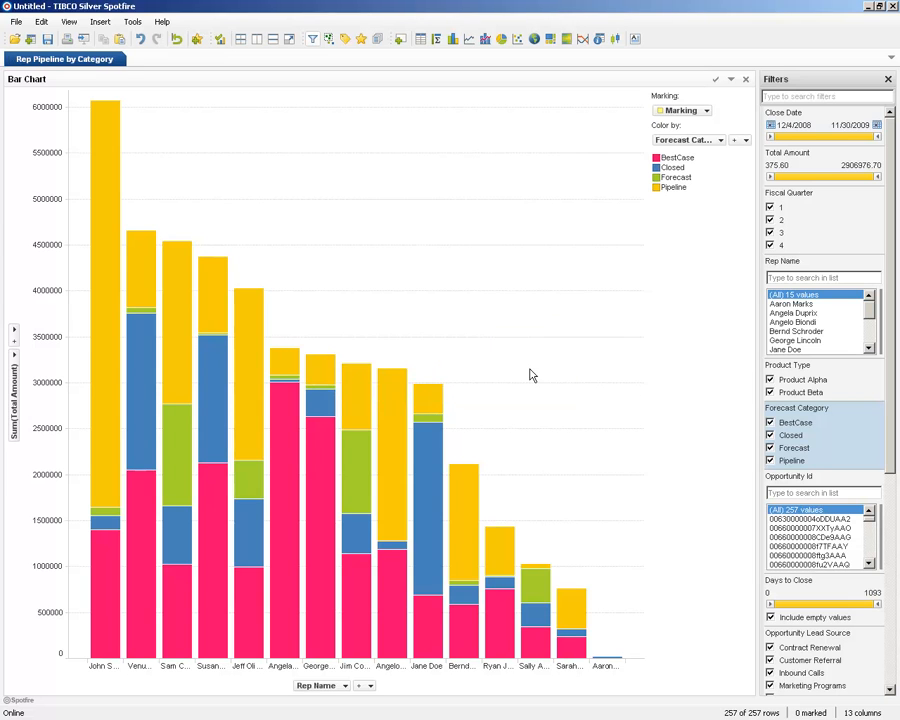
Duplicate the Rep Pipeline by Category page and rename the copy as "Won Business by Rep and Product"
{"action": "right_click", "coordinate": [101, 66]}
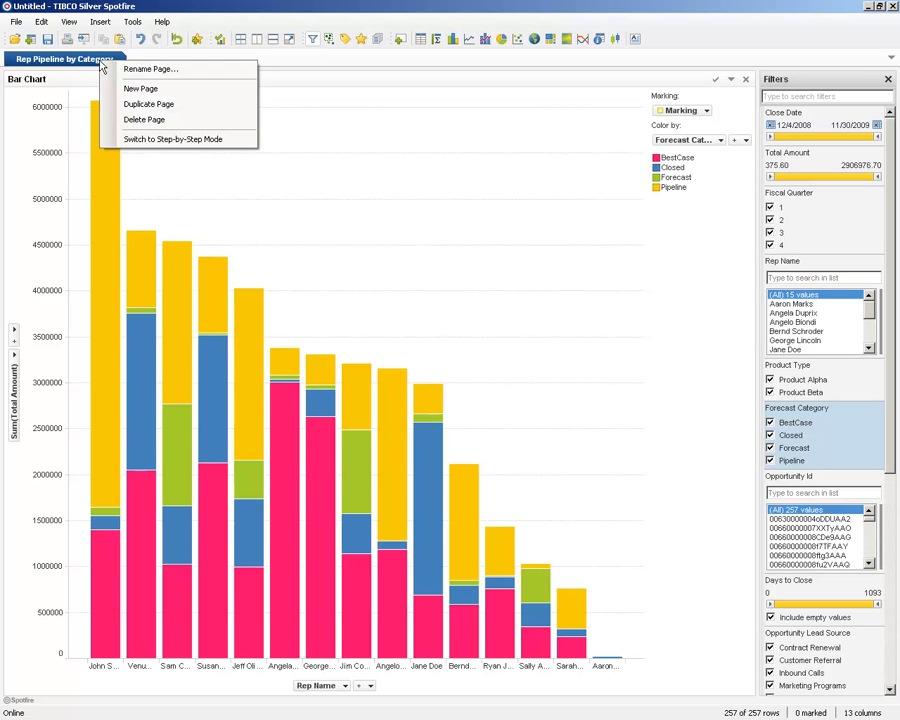
{"action": "left_click", "coordinate": [152, 108]}
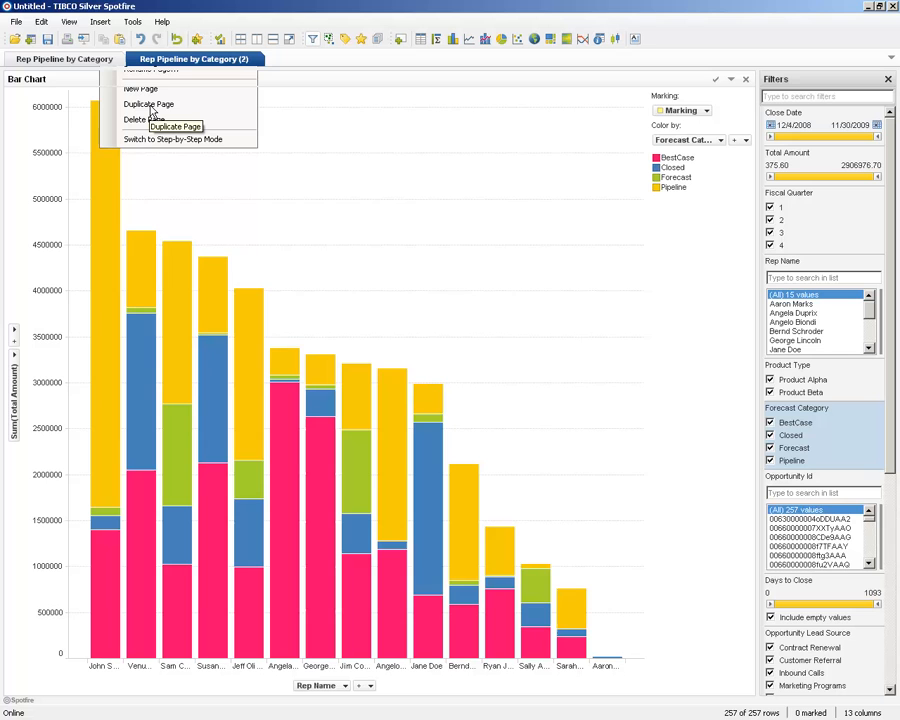
{"action": "right_click", "coordinate": [213, 65]}
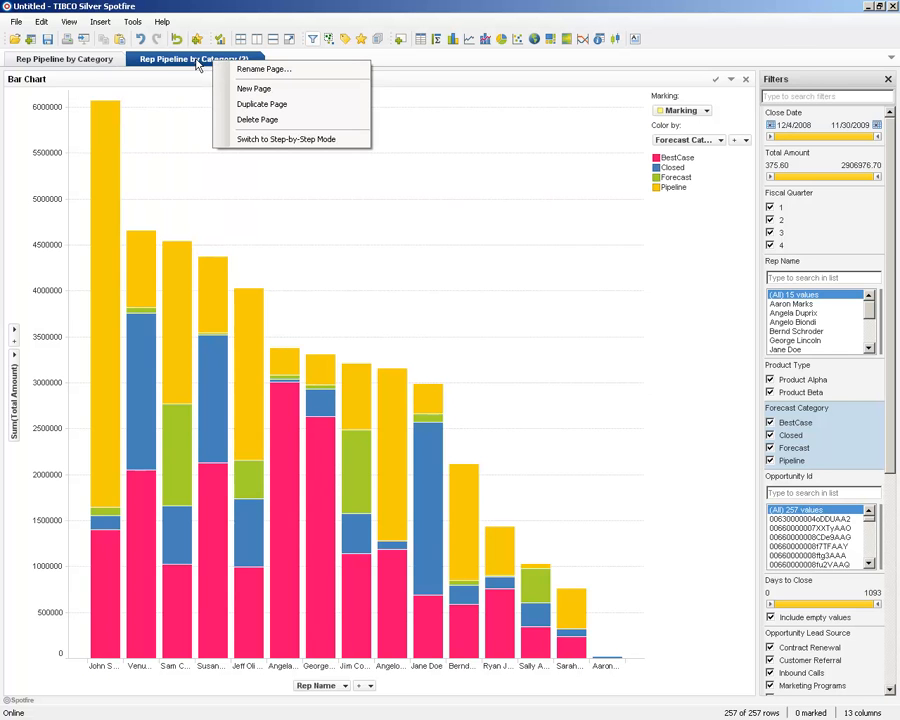
{"action": "left_click", "coordinate": [262, 69]}
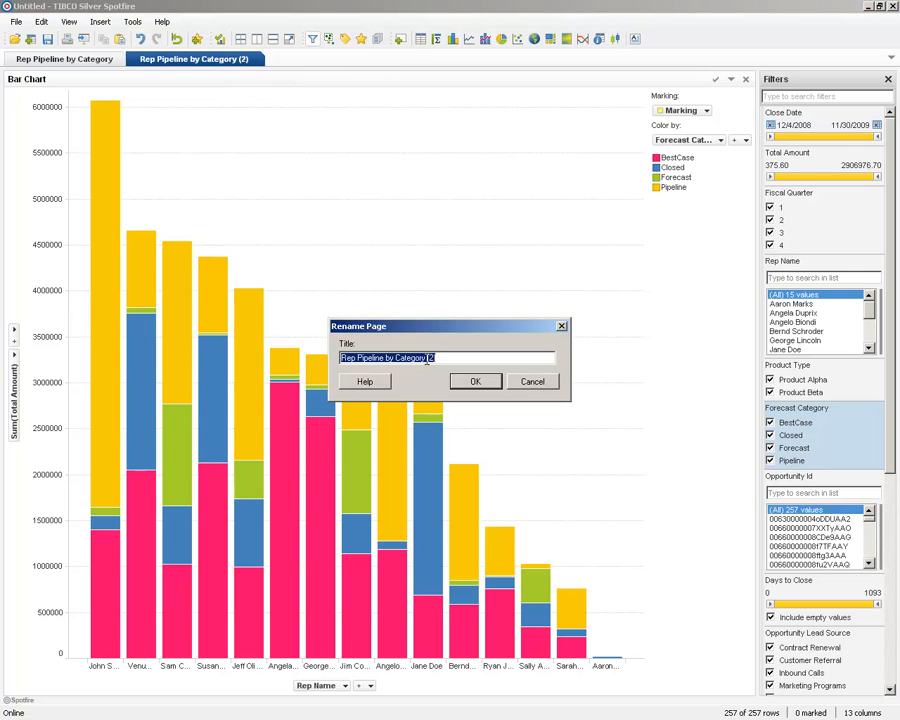
{"action": "type", "text": "Won Business by Rep and Product"}
{"action": "key", "text": "Return"}
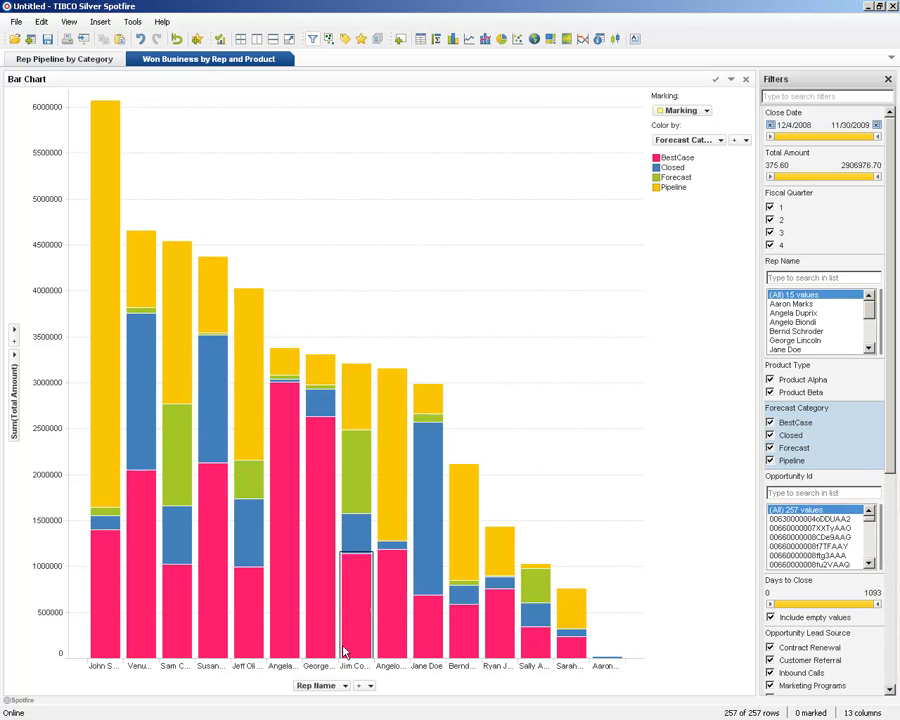
Color the bars on the Won Business by Rep and Product page by Product Type
{"action": "left_click_drag", "start_coordinate": [797, 370], "coordinate": [366, 389]}
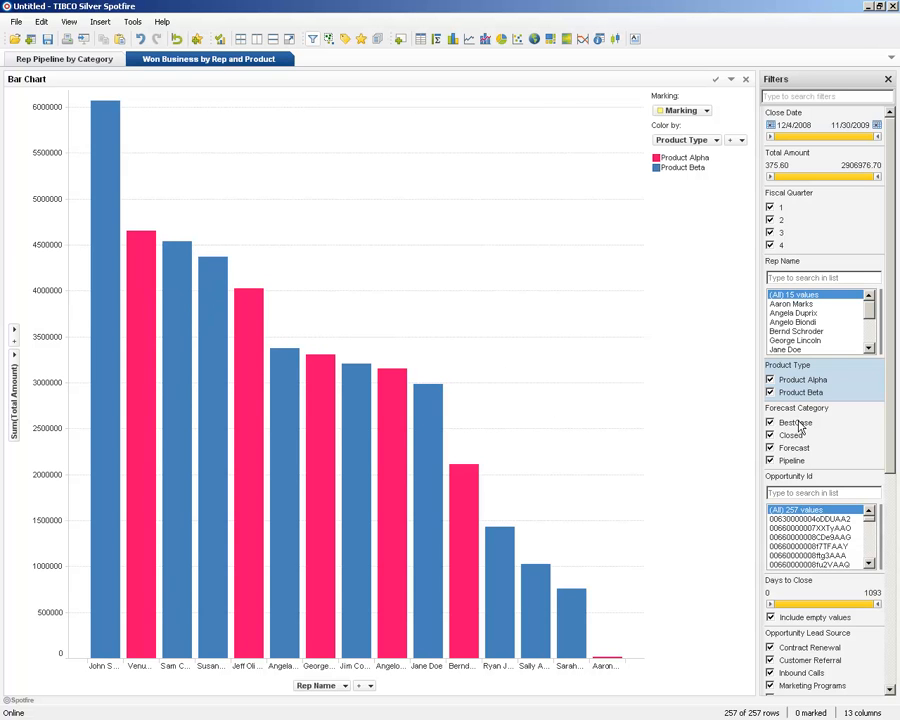
Filter the Forecast Category to Closed only by excluding Pipeline, Forecast and BestCase, and inspect the leading reps' bars
{"action": "left_click", "coordinate": [770, 460]}
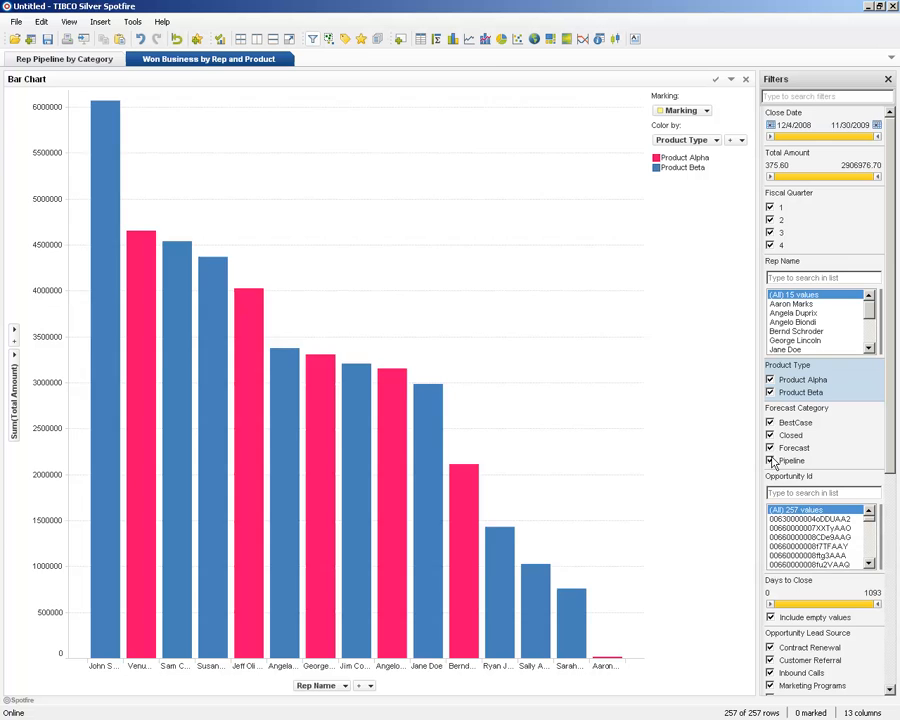
{"action": "left_click", "coordinate": [770, 448]}
{"action": "left_click", "coordinate": [770, 422]}
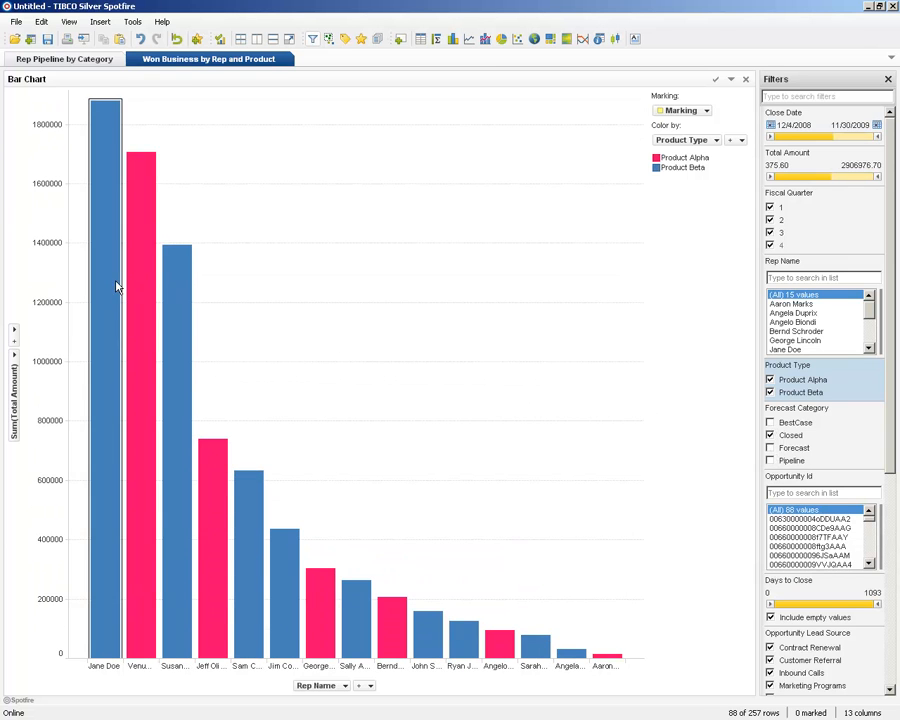
{"action": "mouse_move", "coordinate": [118, 283]}
{"action": "mouse_move", "coordinate": [174, 307]}
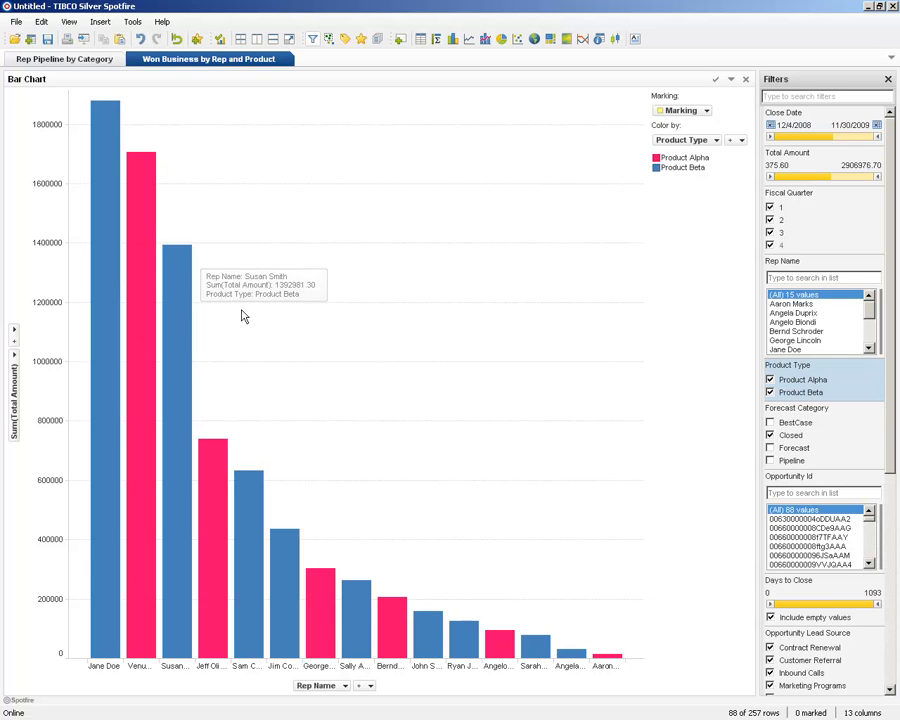
Mark the three tallest bars, create a scatter plot details visualization from them, and enlarge its area below the bar chart
{"action": "left_click_drag", "start_coordinate": [77, 209], "coordinate": [226, 354]}
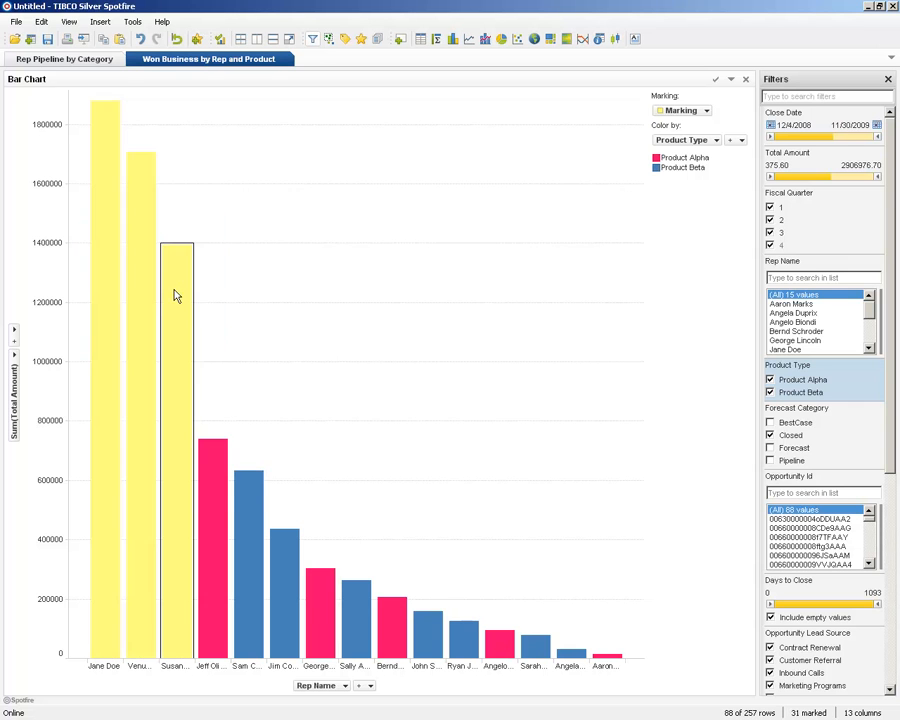
{"action": "right_click", "coordinate": [150, 300]}
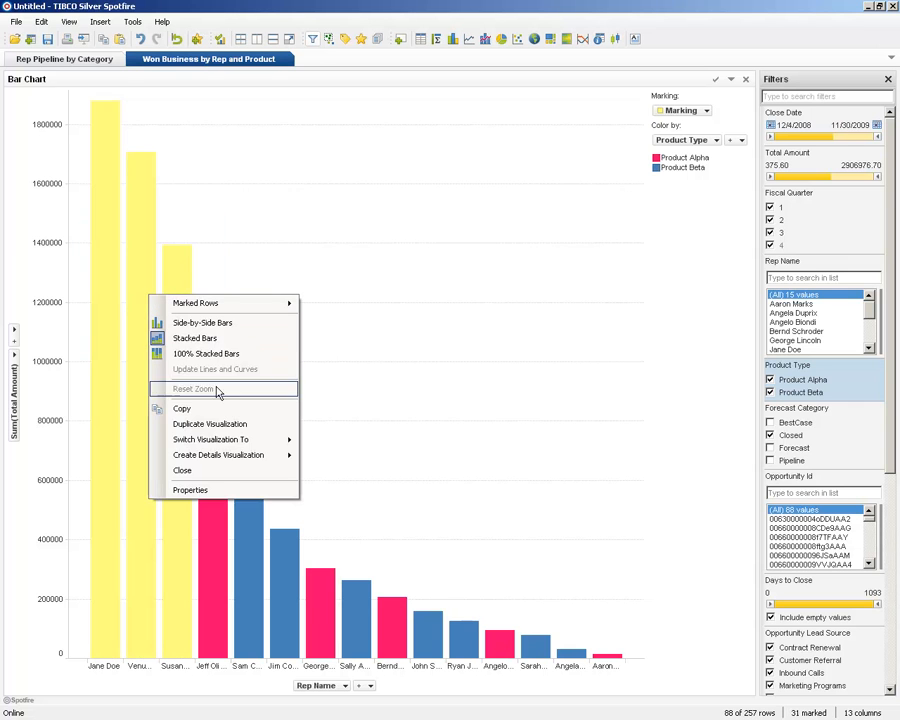
{"action": "mouse_move", "coordinate": [215, 457]}
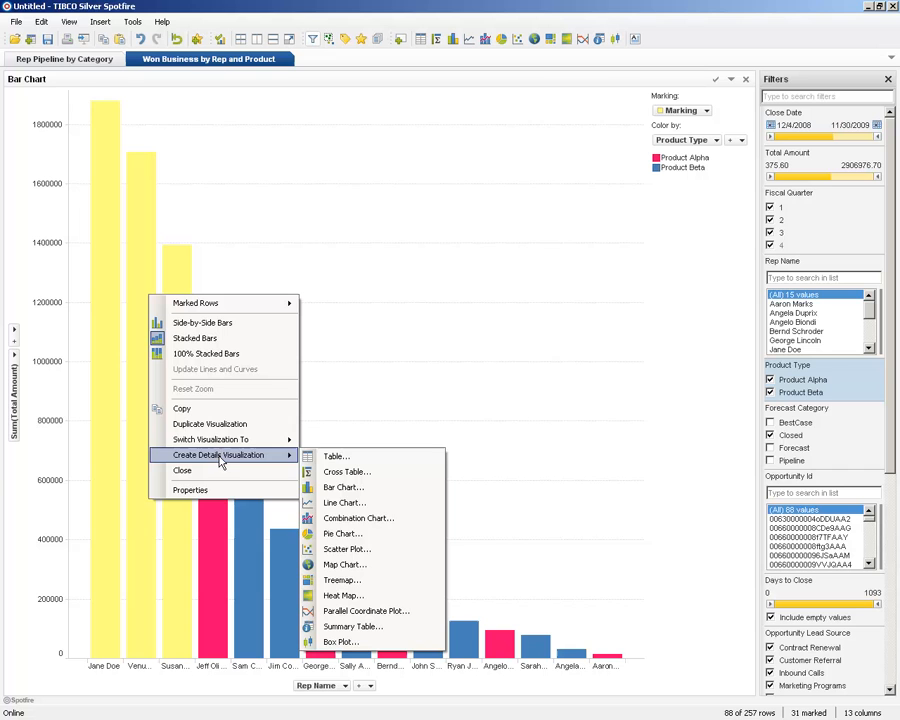
{"action": "left_click", "coordinate": [362, 545]}
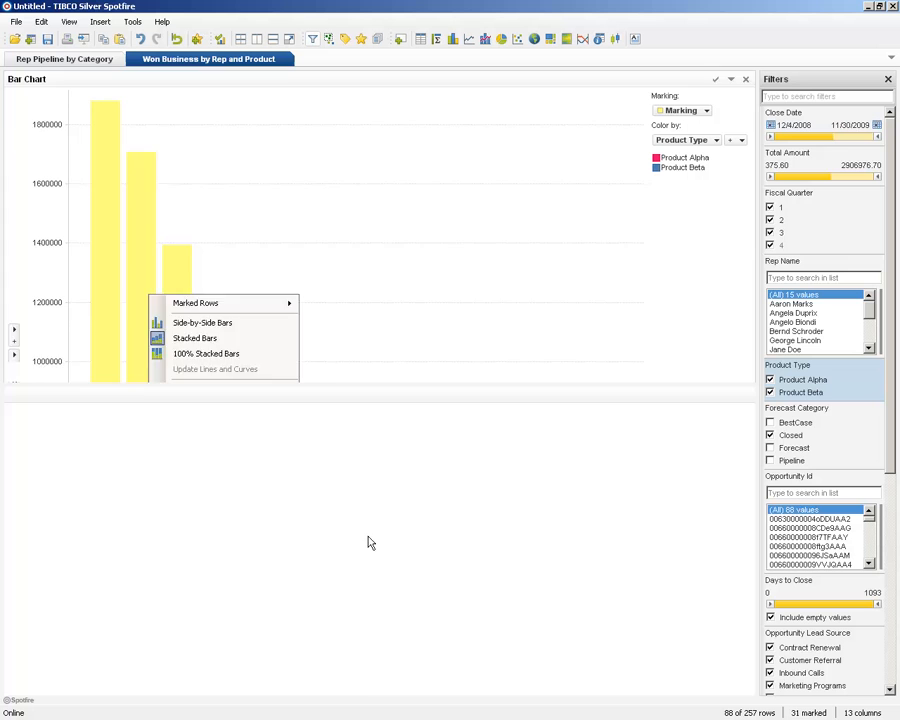
{"action": "left_click_drag", "start_coordinate": [311, 385], "coordinate": [317, 347]}
Configure the scatter plot with Days to Close on the vertical axis, Product Type as color and Total Amount as marker size
{"action": "left_click_drag", "start_coordinate": [776, 578], "coordinate": [22, 536]}
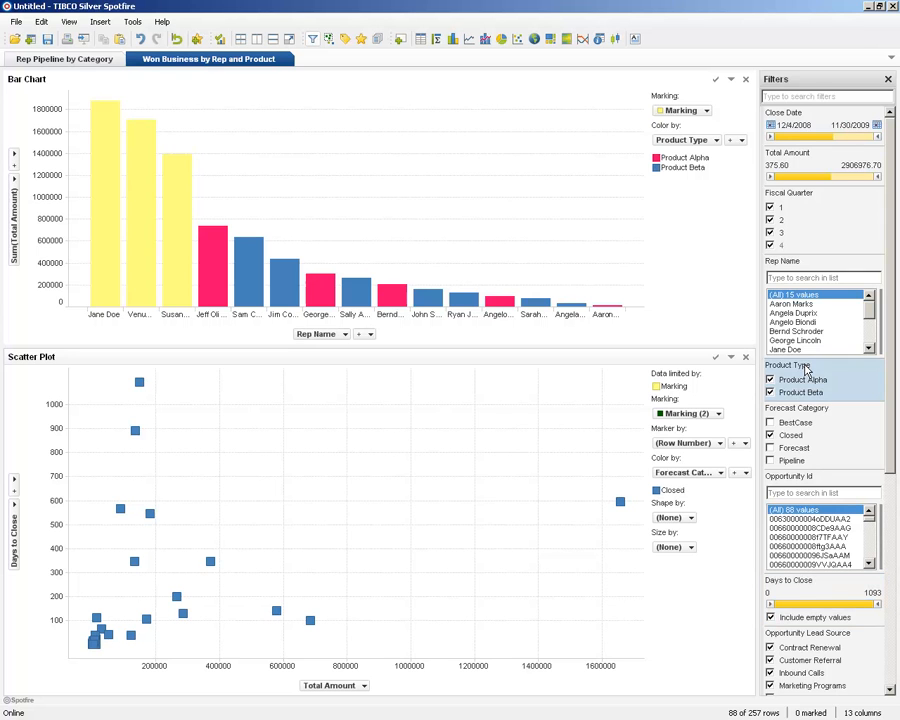
{"action": "left_click_drag", "start_coordinate": [806, 370], "coordinate": [688, 471]}
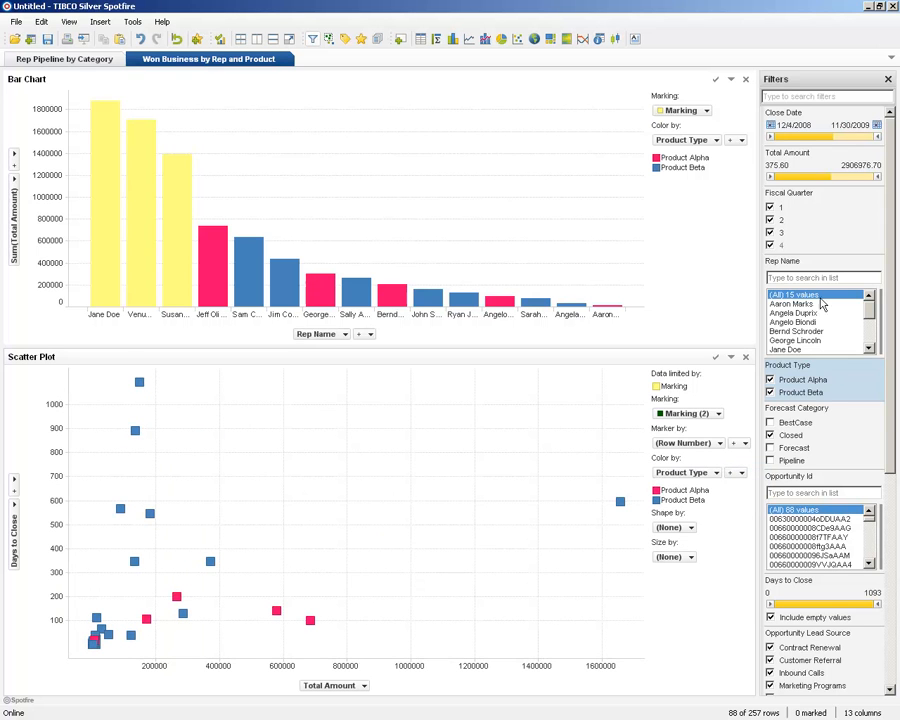
{"action": "left_click_drag", "start_coordinate": [794, 152], "coordinate": [368, 540]}
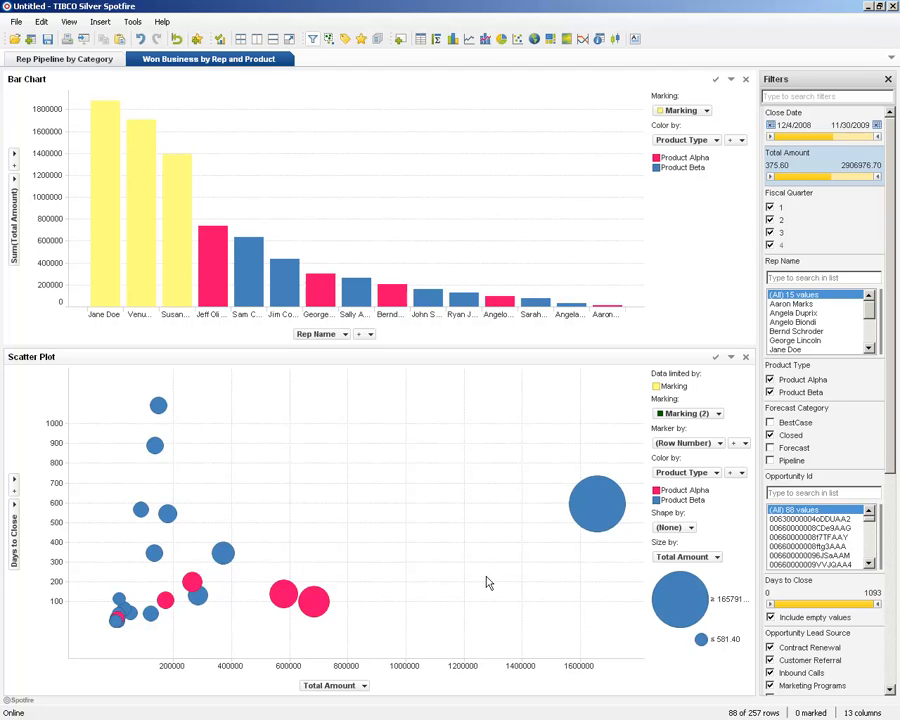
Mark the six shortest bars, inspect the largest scatter plot marker, and add the three tallest bars to the marking
{"action": "left_click_drag", "start_coordinate": [424, 266], "coordinate": [619, 327]}
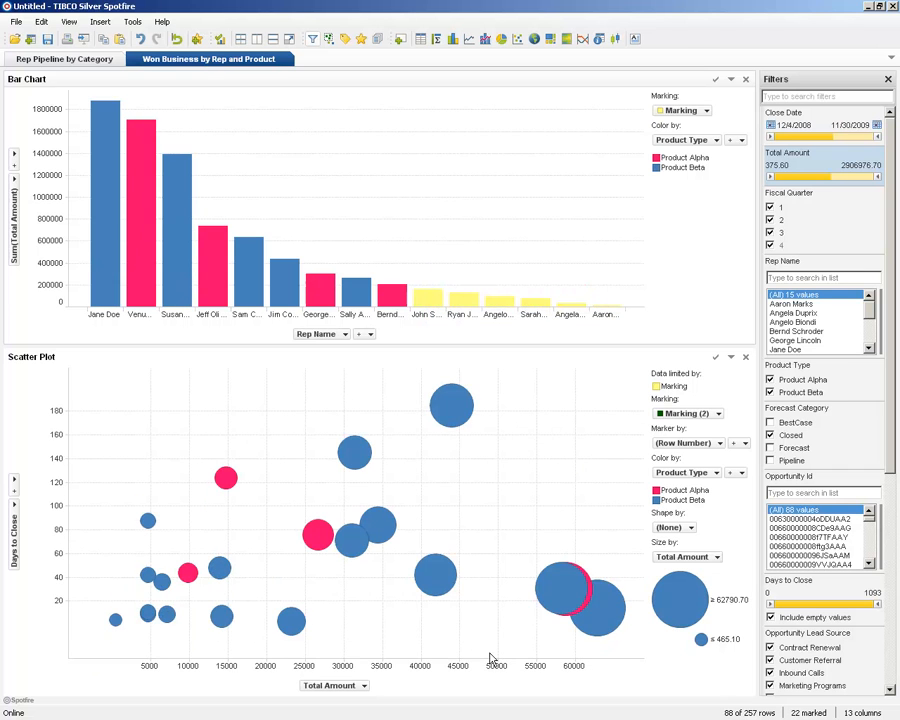
{"action": "mouse_move", "coordinate": [610, 626]}
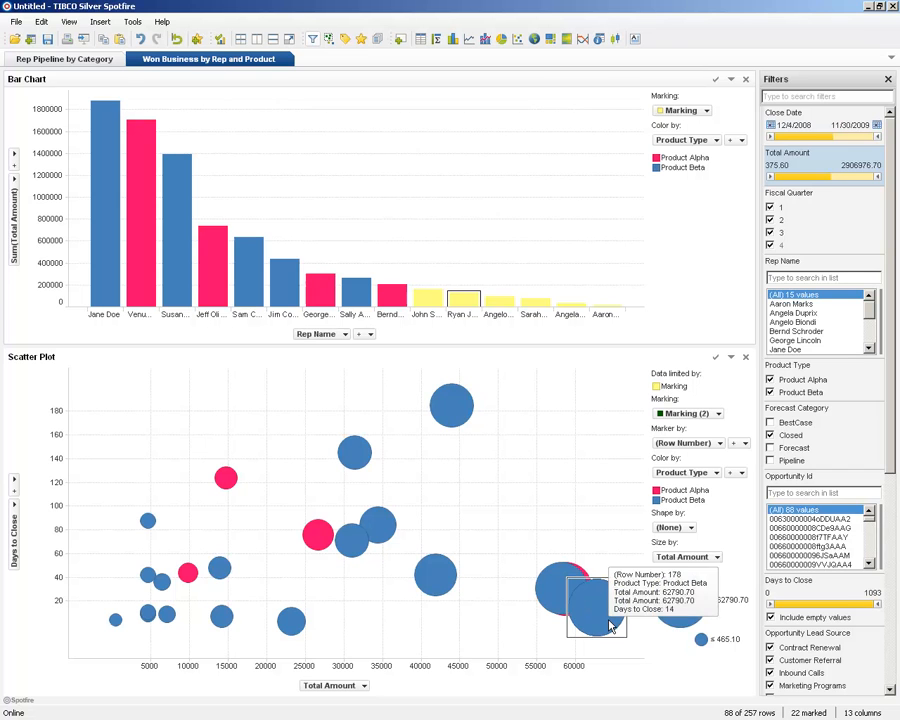
{"action": "mouse_move", "coordinate": [97, 191]}
{"action": "left_click_drag", "start_coordinate": [74, 138], "coordinate": [197, 201]}
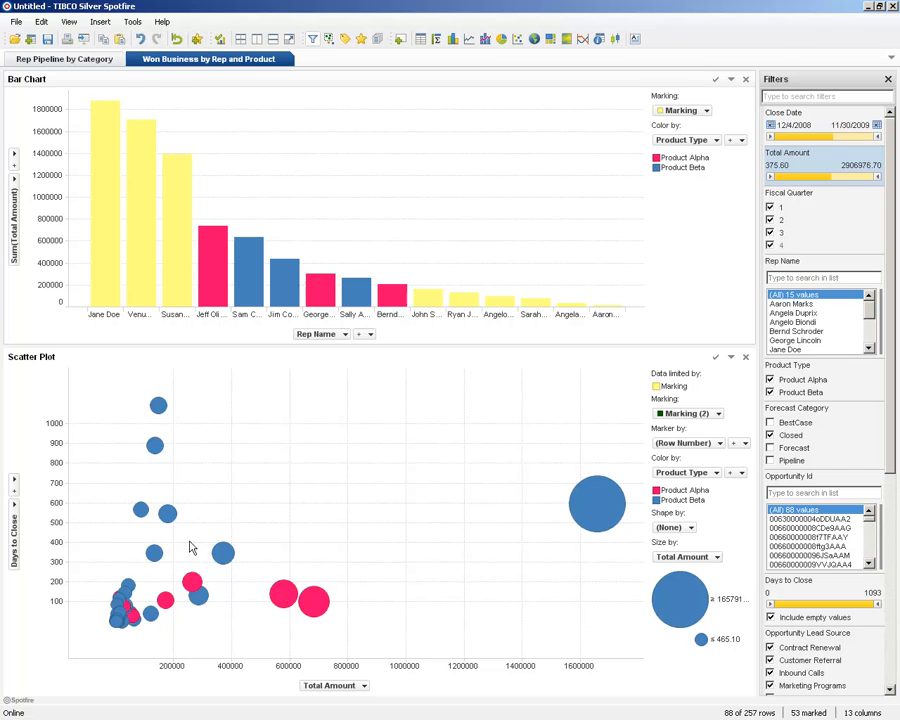
Mark the group of five mid-value markers in the scatter plot and create a details table from them
{"action": "left_click_drag", "start_coordinate": [182, 549], "coordinate": [335, 636]}
{"action": "right_click", "coordinate": [318, 614]}
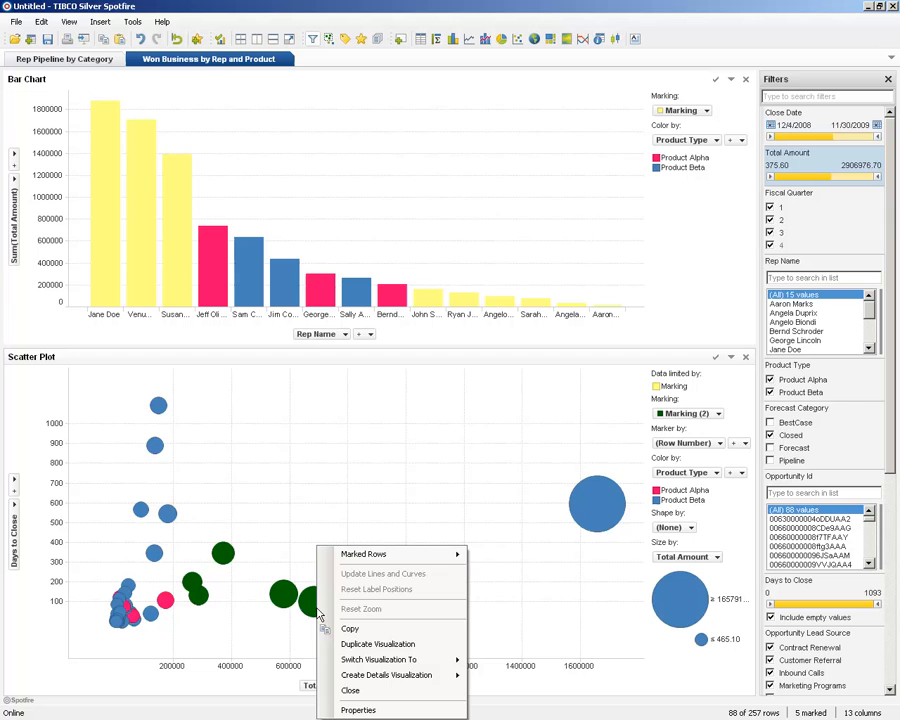
{"action": "mouse_move", "coordinate": [365, 675]}
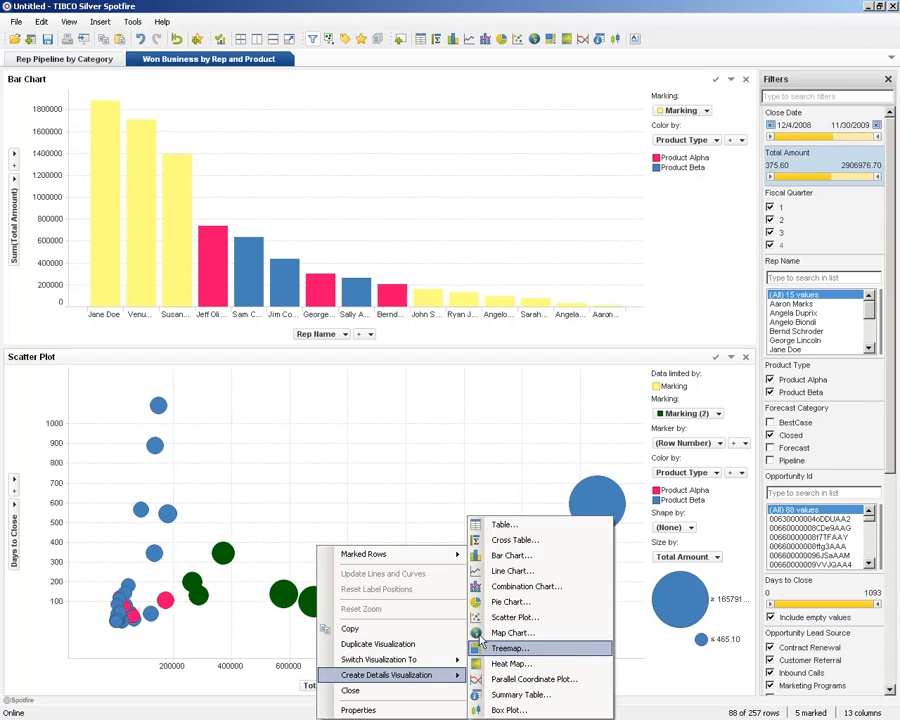
{"action": "left_click", "coordinate": [489, 524]}
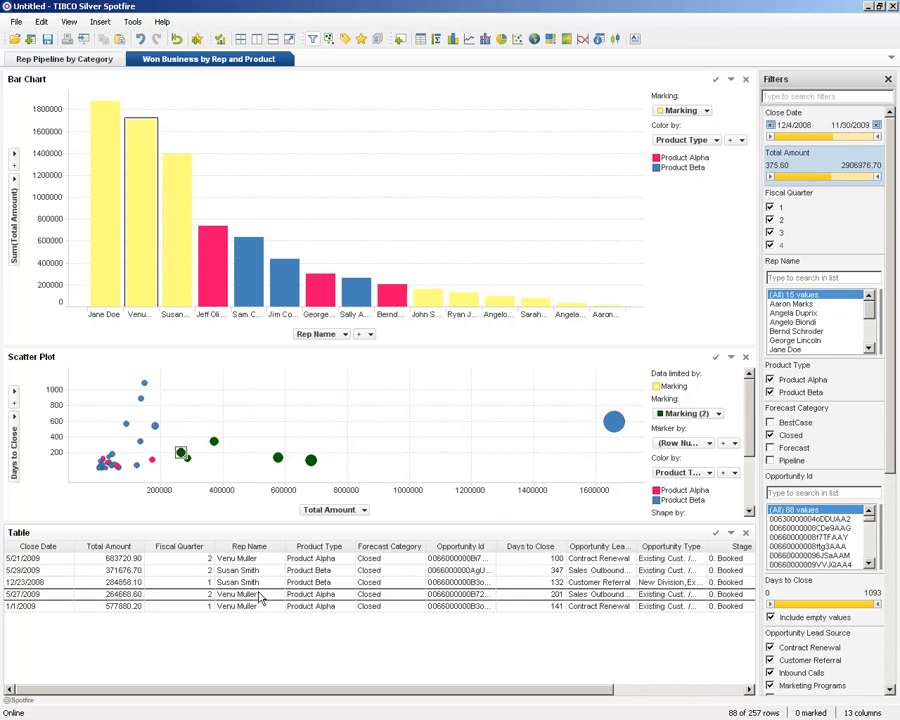
Save the analysis to the Public Analysis library slot and open the published copy in Spotfire Web Player
{"action": "left_click", "coordinate": [16, 21]}
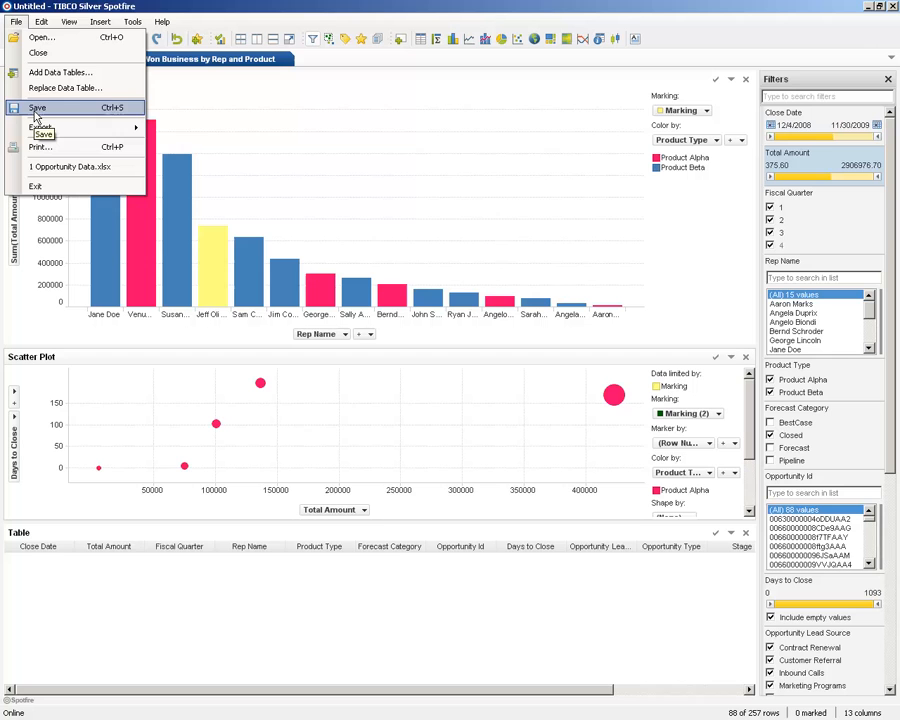
{"action": "left_click", "coordinate": [35, 109]}
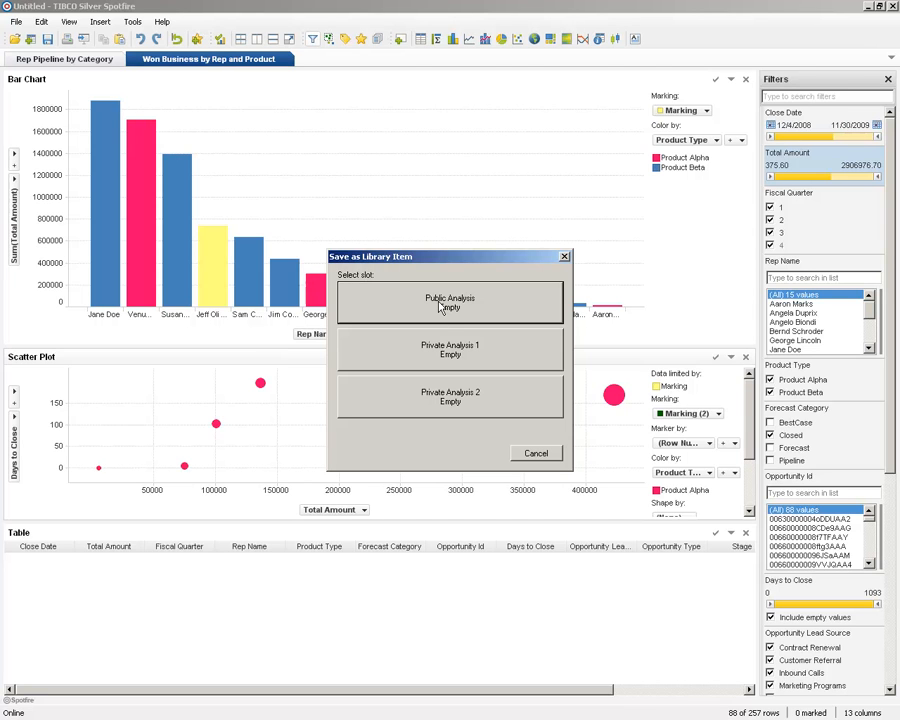
{"action": "left_click", "coordinate": [455, 393]}
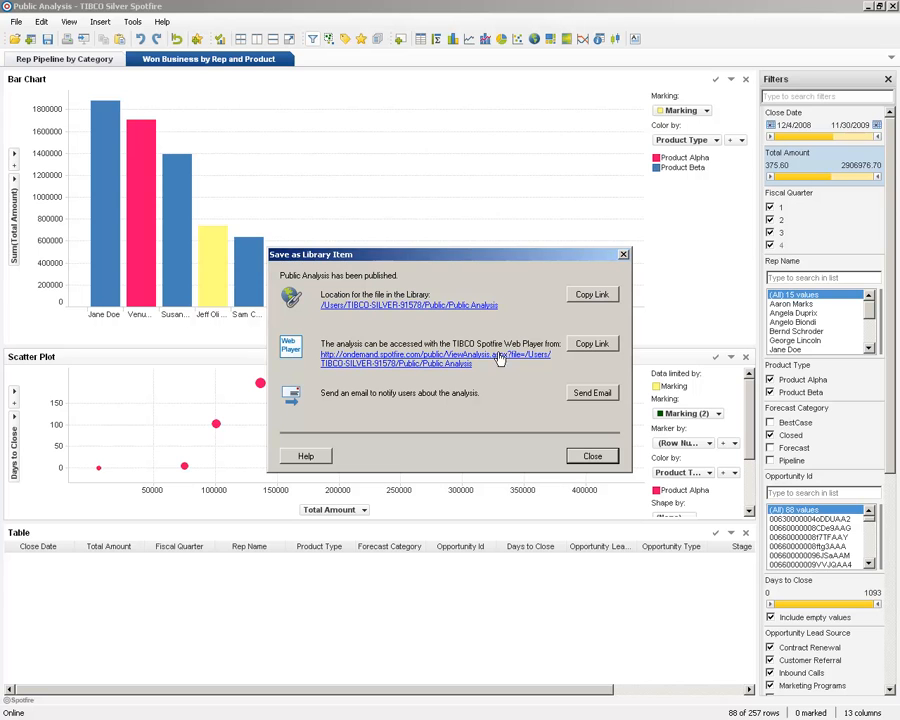
{"action": "left_click", "coordinate": [405, 362]}
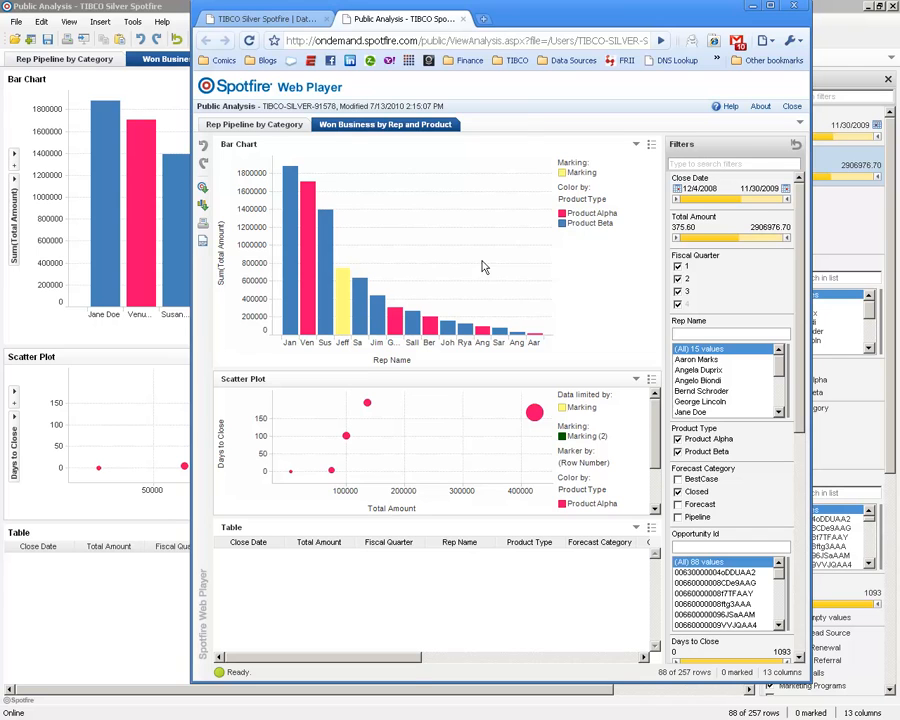
Exclude fiscal quarters 1 and 2 from the published Won Business by Rep and Product page, and reset all filters
{"action": "scroll", "coordinate": [483, 267], "scroll_direction": "down", "scroll_amount": 1}
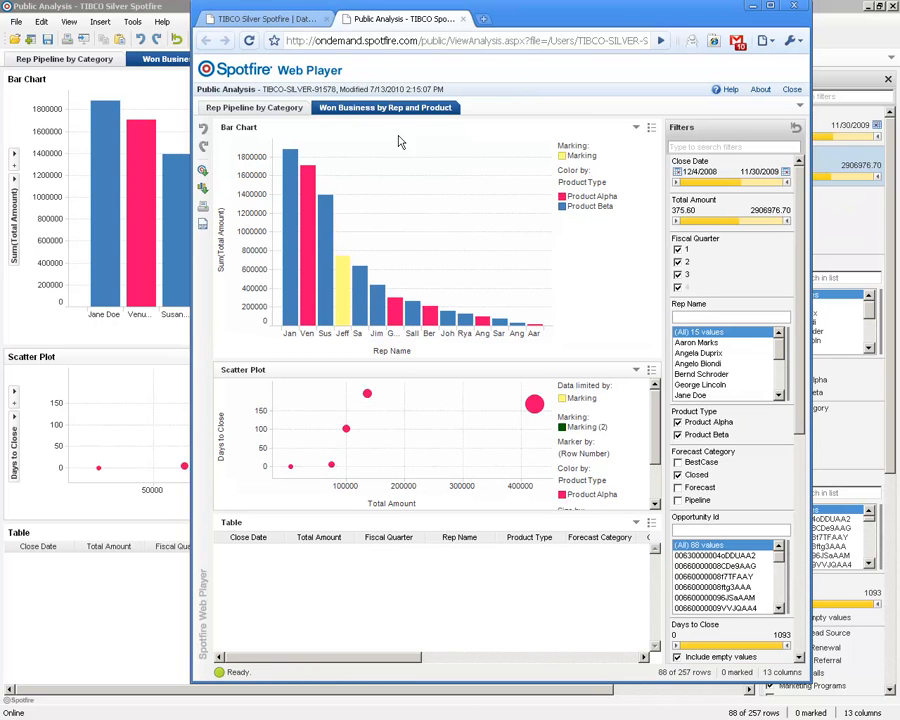
{"action": "left_click", "coordinate": [678, 249]}
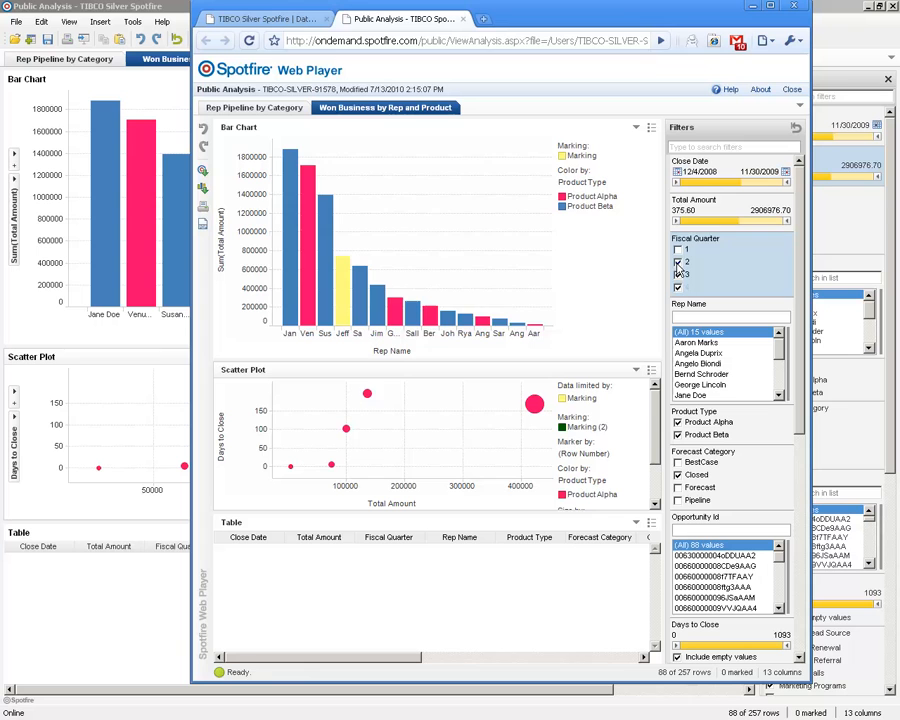
{"action": "left_click", "coordinate": [678, 261]}
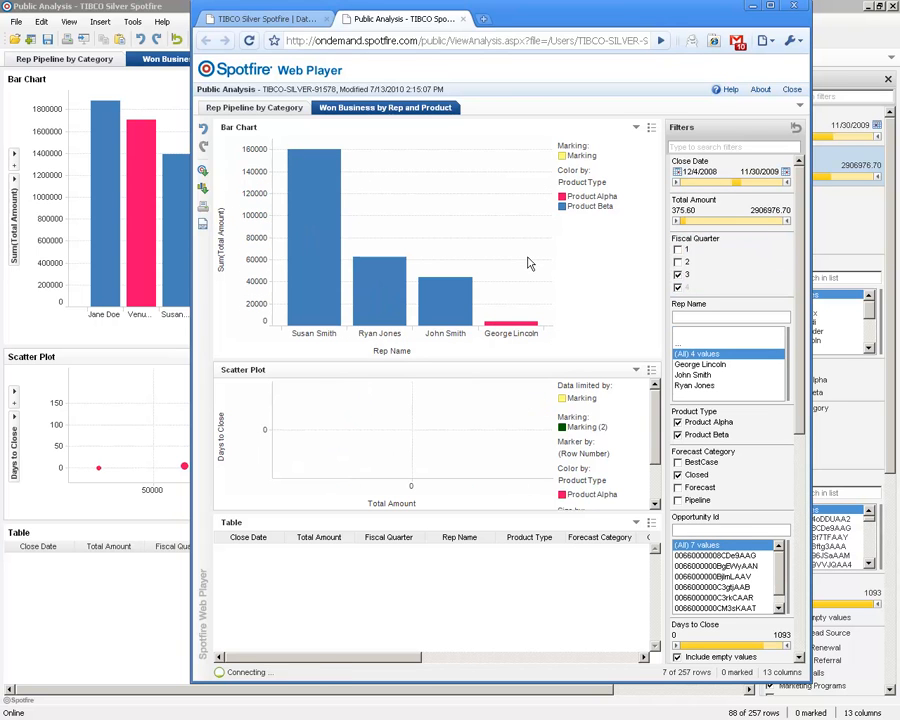
{"action": "left_click", "coordinate": [795, 128]}
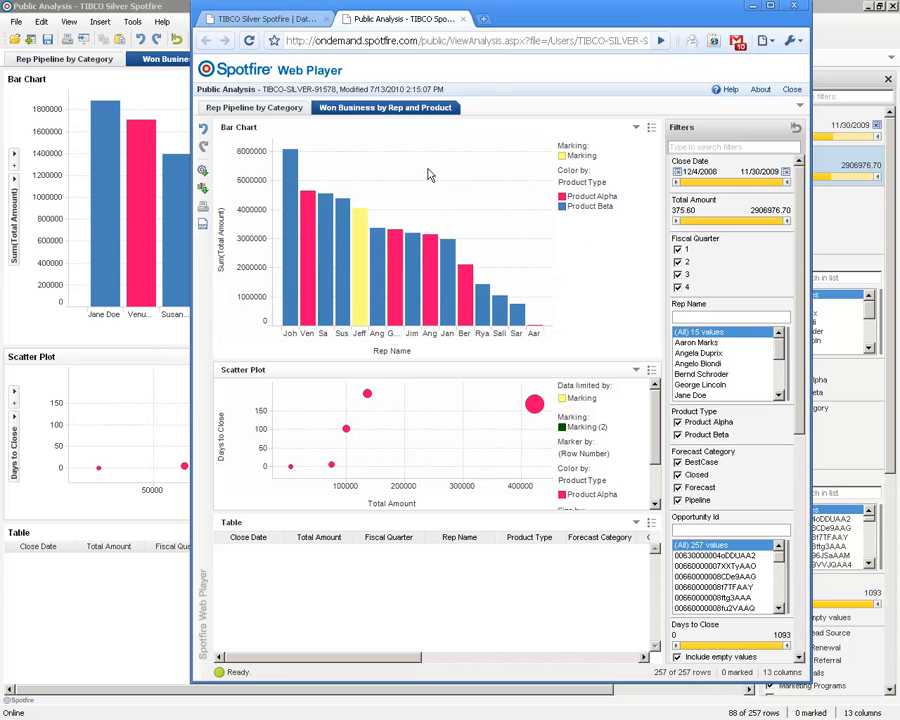
Switch to the Rep Pipeline by Category page and filter Rep Name to the first four reps in the list
{"action": "left_click", "coordinate": [254, 108]}
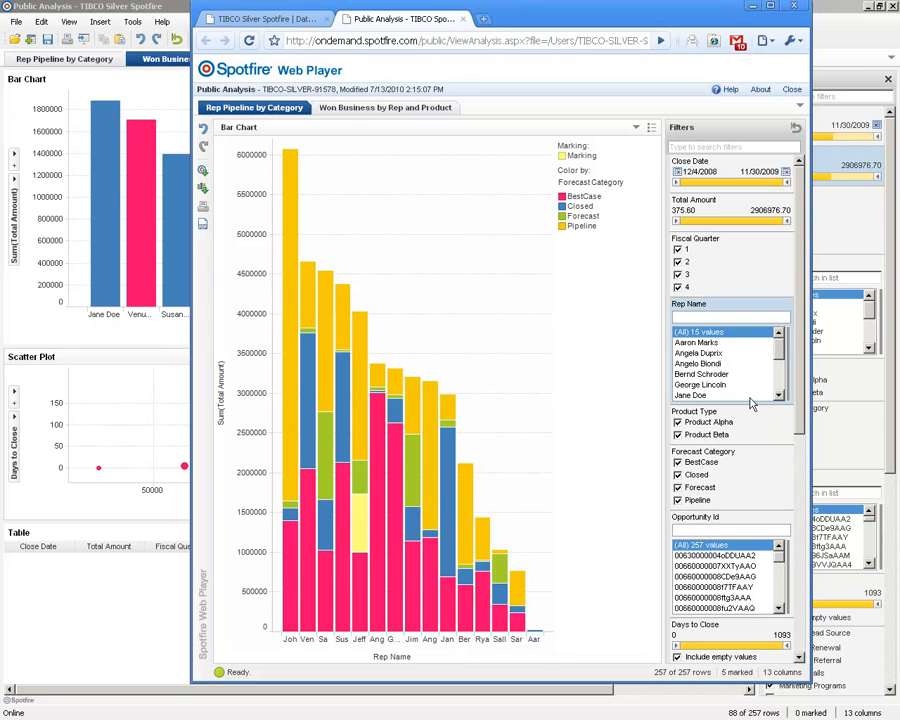
{"action": "left_click_drag", "start_coordinate": [700, 343], "coordinate": [703, 372]}
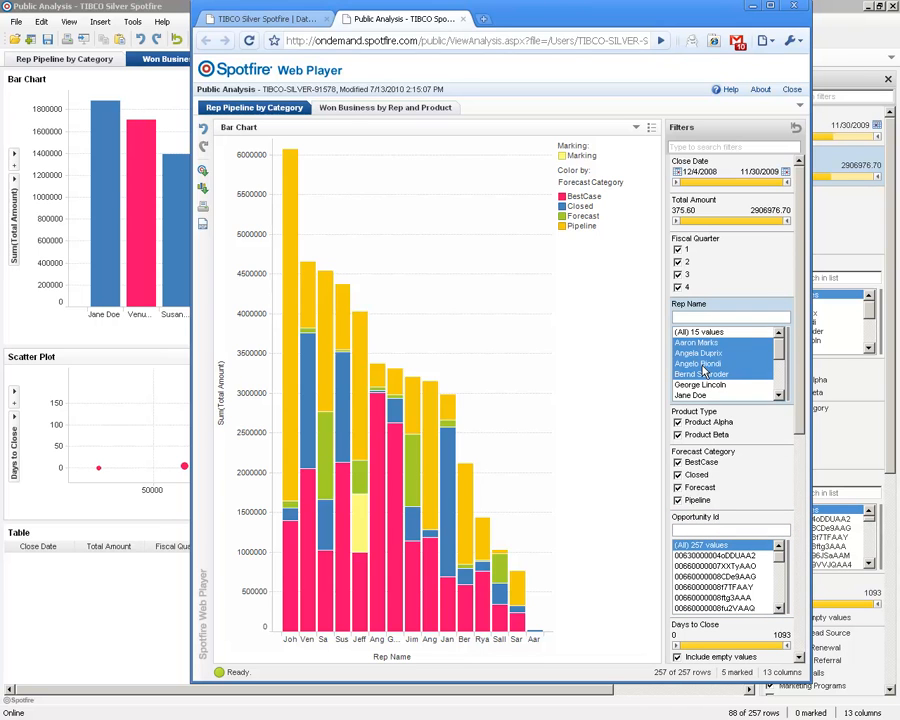